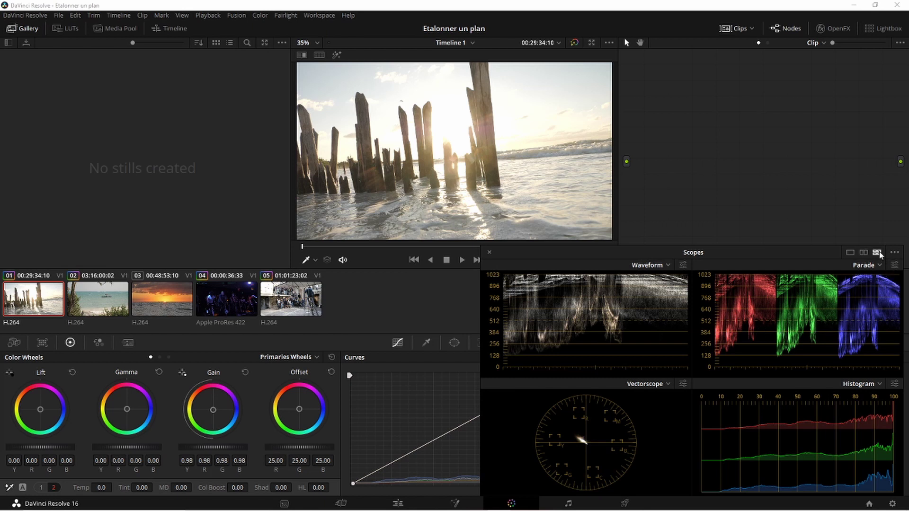
- Display only the Parade scope in a single-scope layout and move the Scopes window below the viewer
left_click(850, 252)
left_click(865, 265)
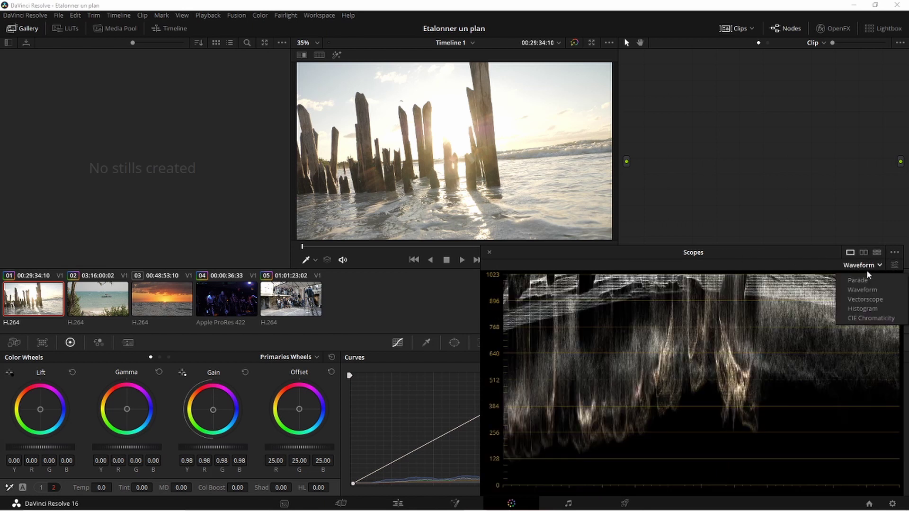
left_click(856, 283)
left_click_drag(733, 252, 493, 188)
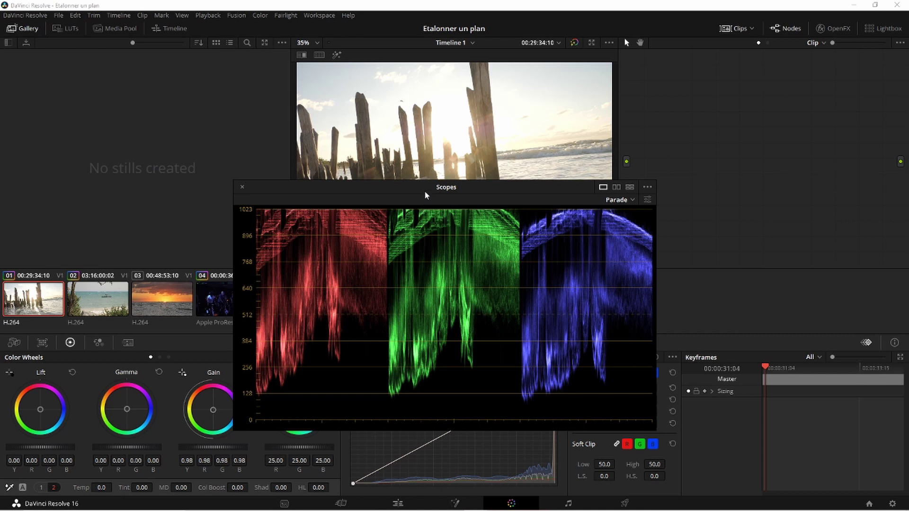
left_click_drag(424, 191, 425, 255)
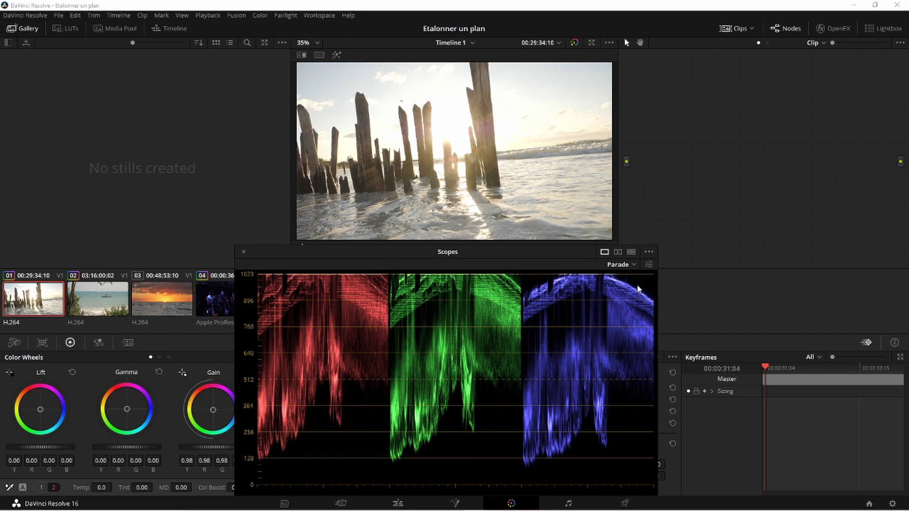
- Set the Parade scope to YRGB and switch the scope display to Waveform
left_click(633, 265)
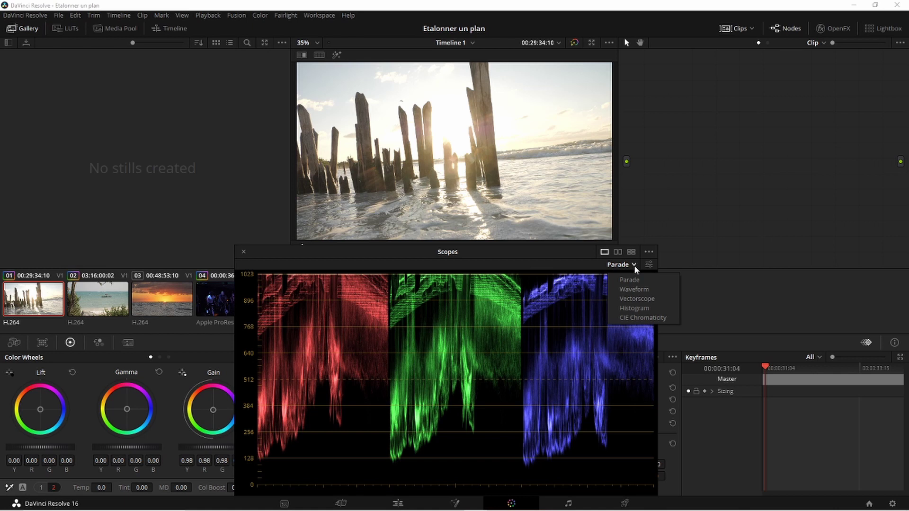
left_click(648, 265)
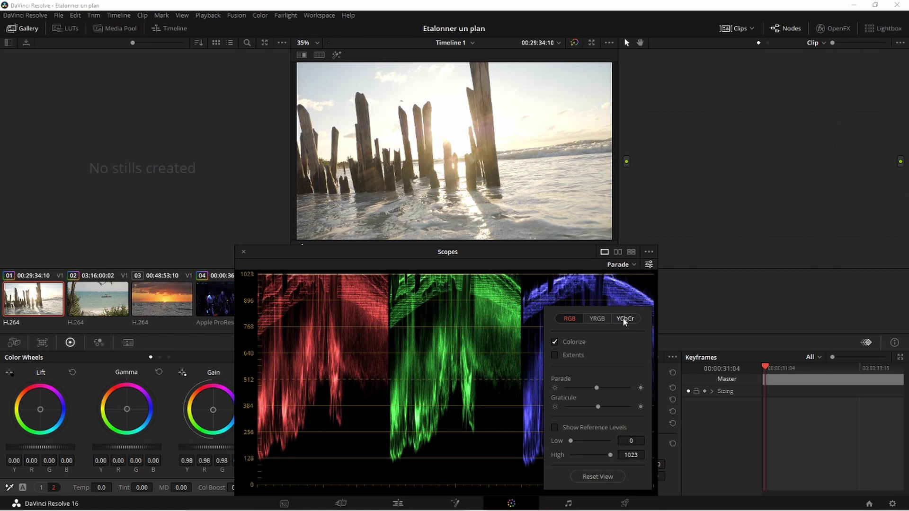
left_click(595, 319)
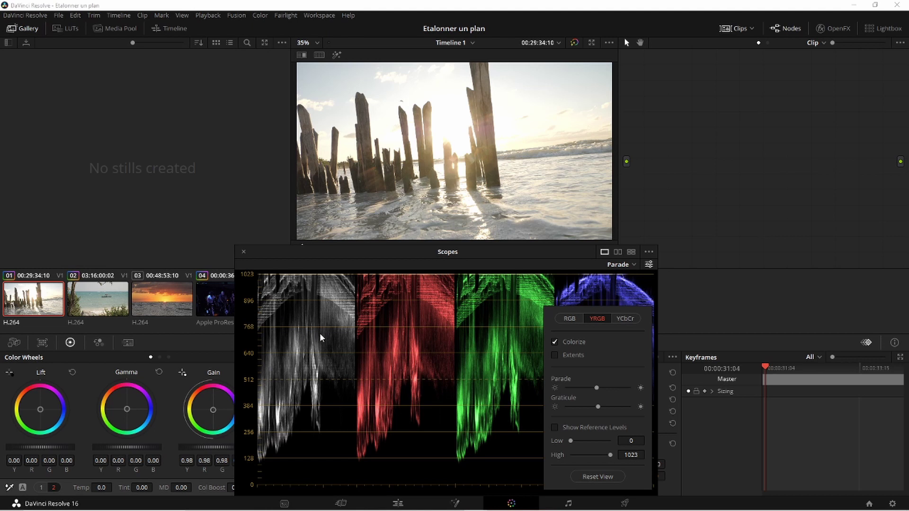
left_click(632, 264)
left_click(629, 287)
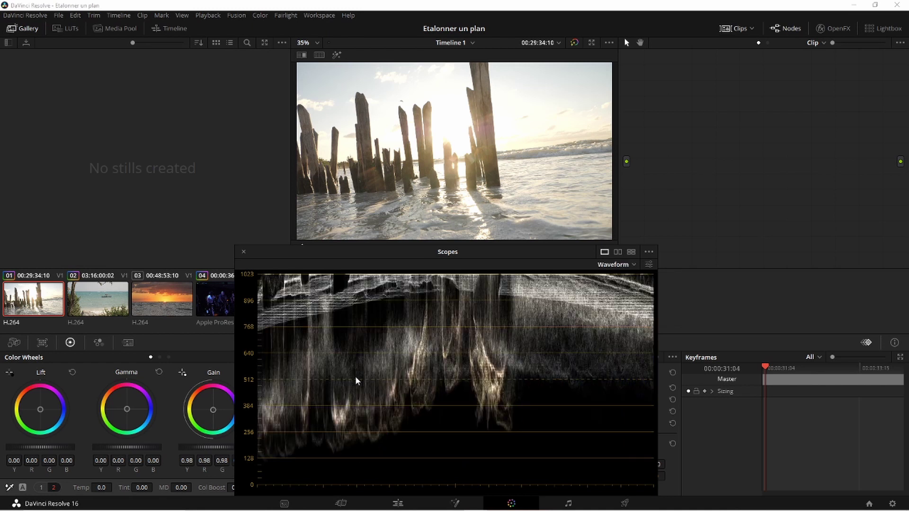
- Switch the scope back to Parade in RGB mode and move the Scopes window clear of the color wheels
left_click(634, 265)
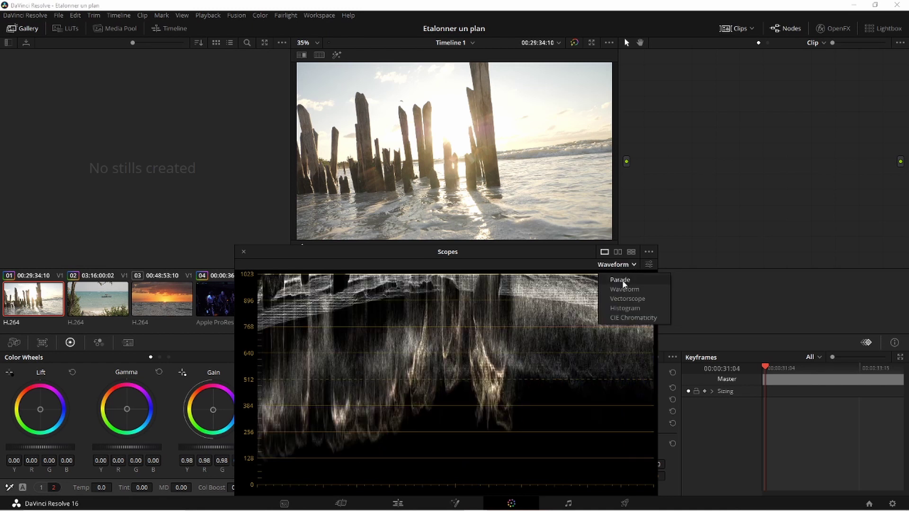
left_click(622, 282)
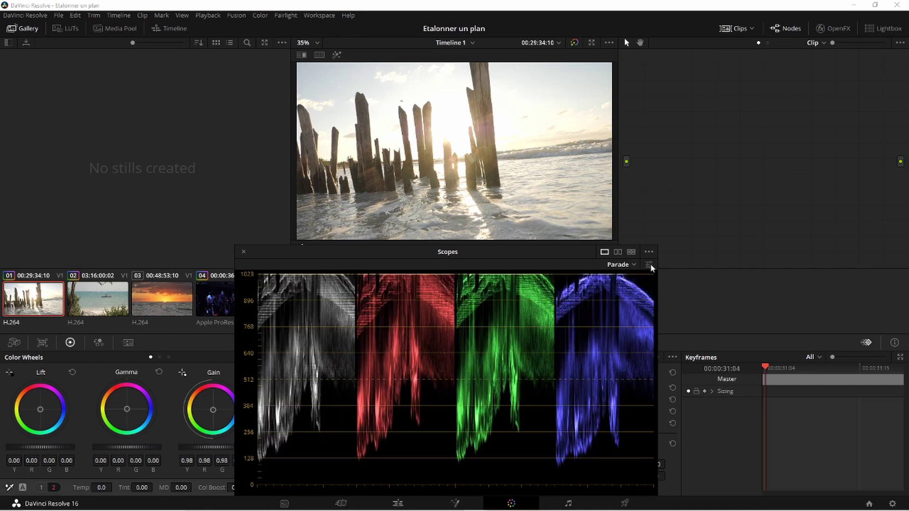
left_click(649, 264)
left_click(573, 320)
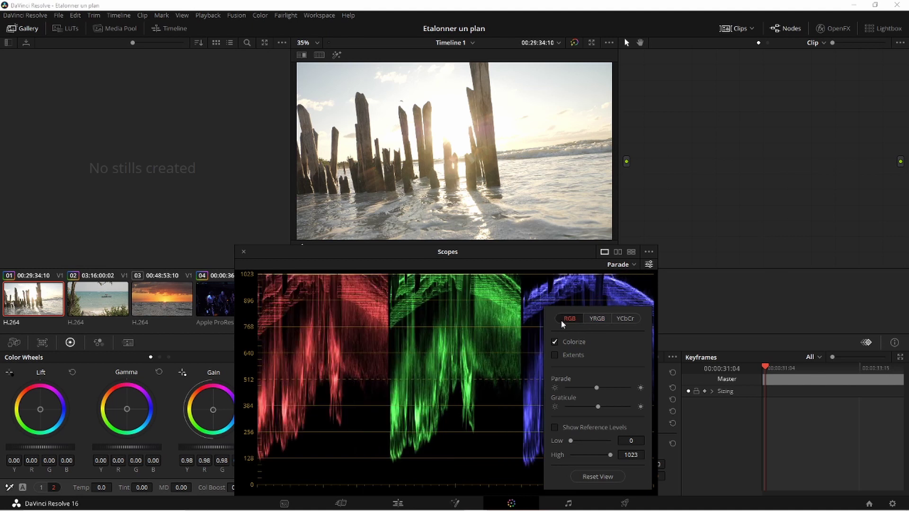
left_click(647, 264)
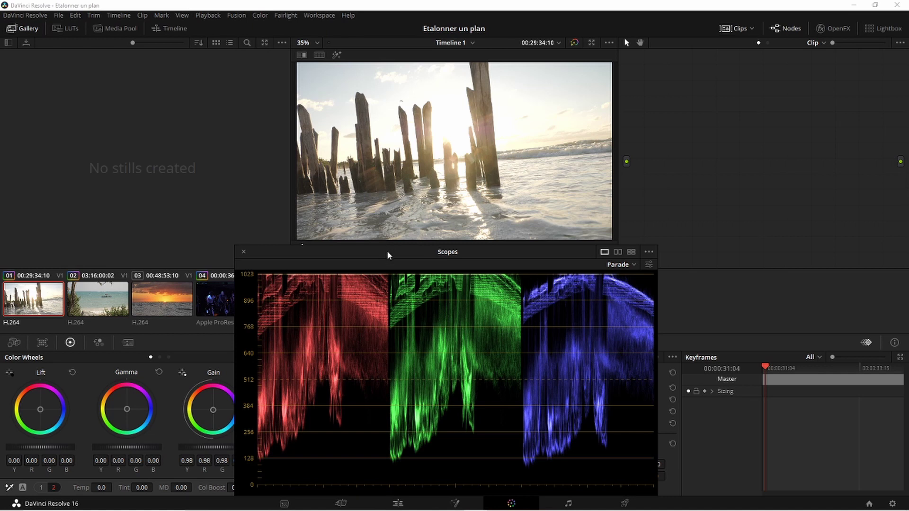
left_click_drag(387, 250, 522, 251)
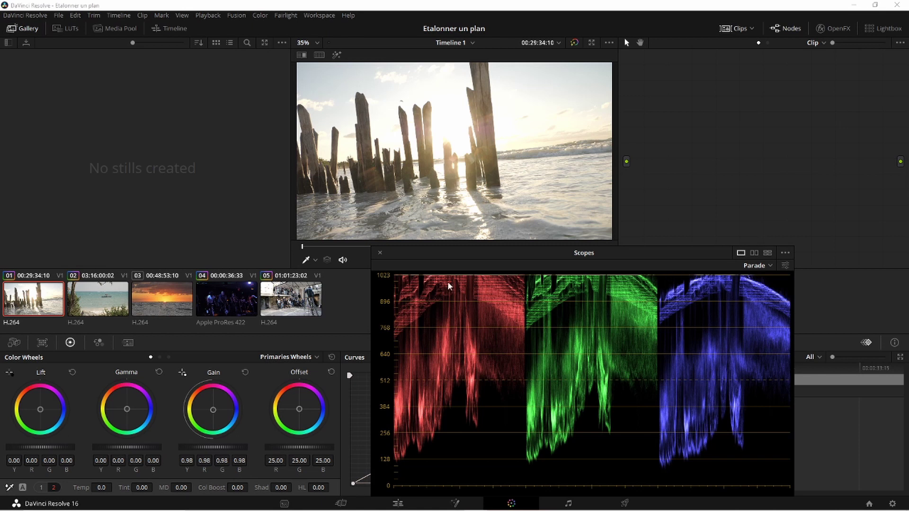
- Display four scopes at once and replace the Waveform scope with Histogram
left_click(769, 266)
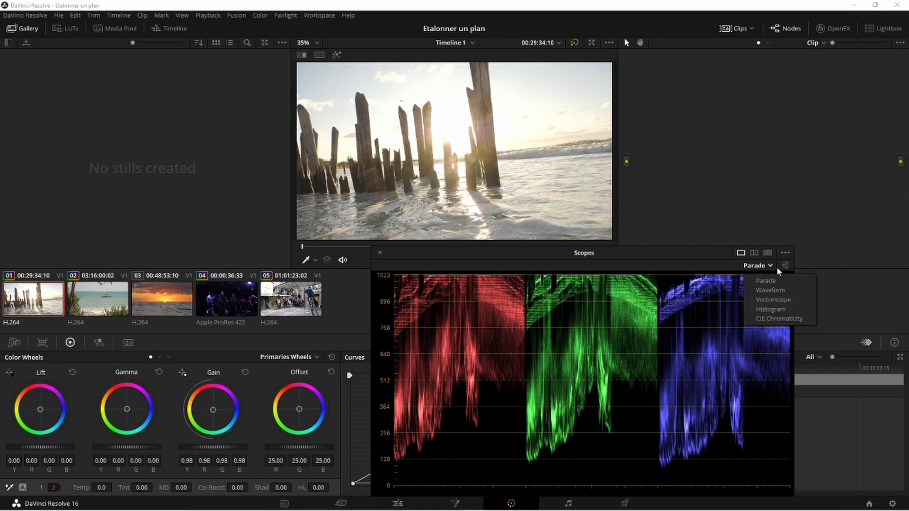
left_click(767, 253)
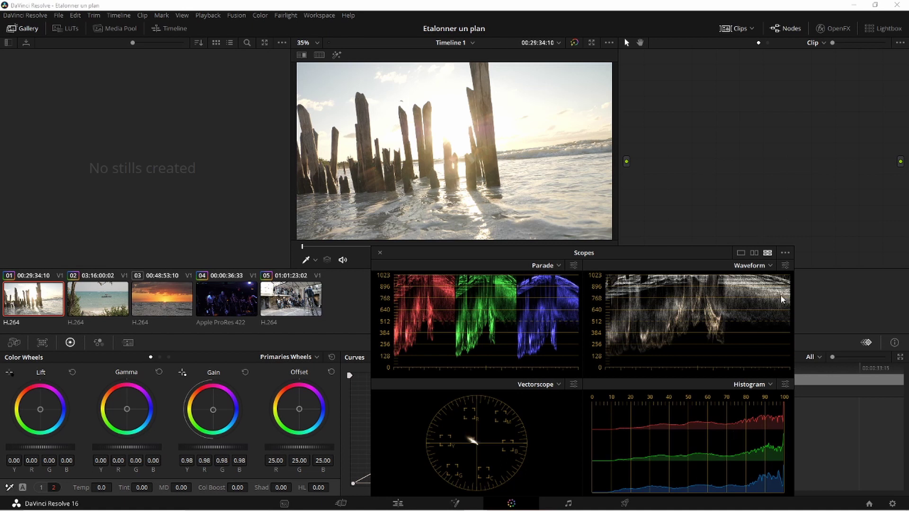
left_click(770, 266)
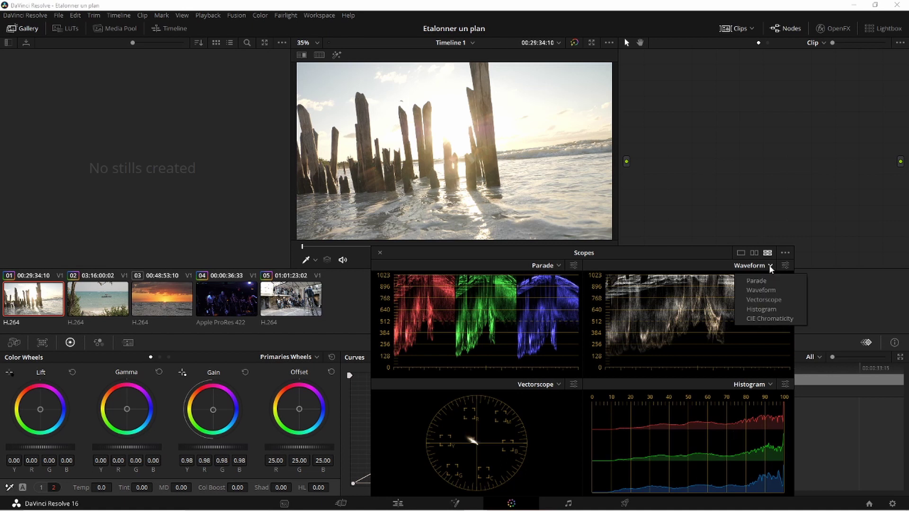
left_click(753, 309)
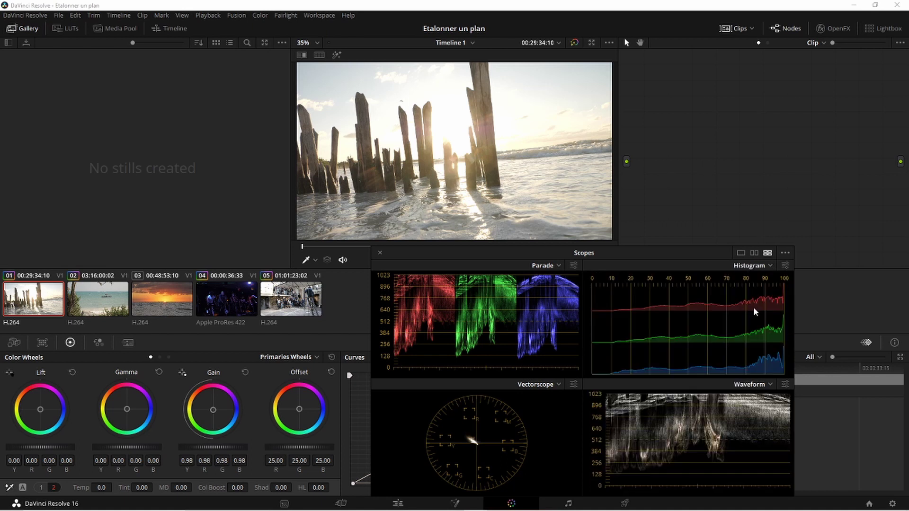
- Return to the single-scope layout and display the Histogram
left_click(740, 253)
left_click(769, 266)
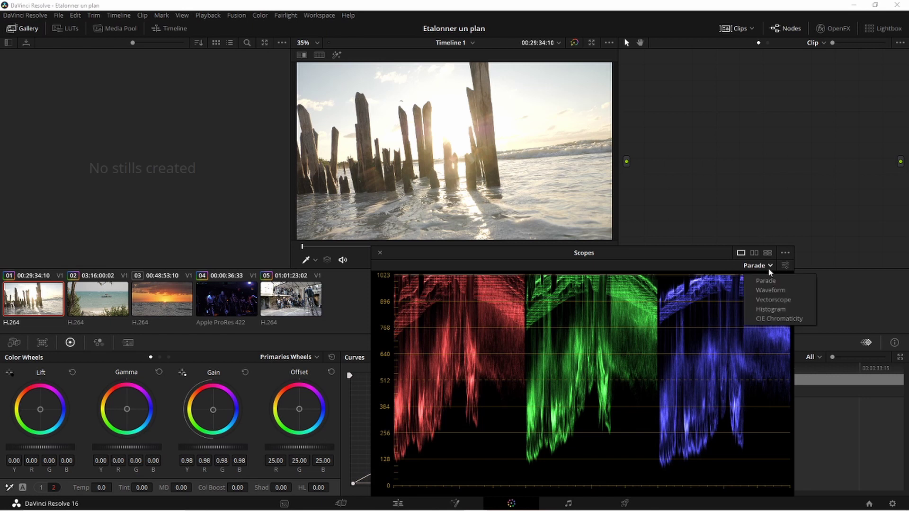
left_click(756, 309)
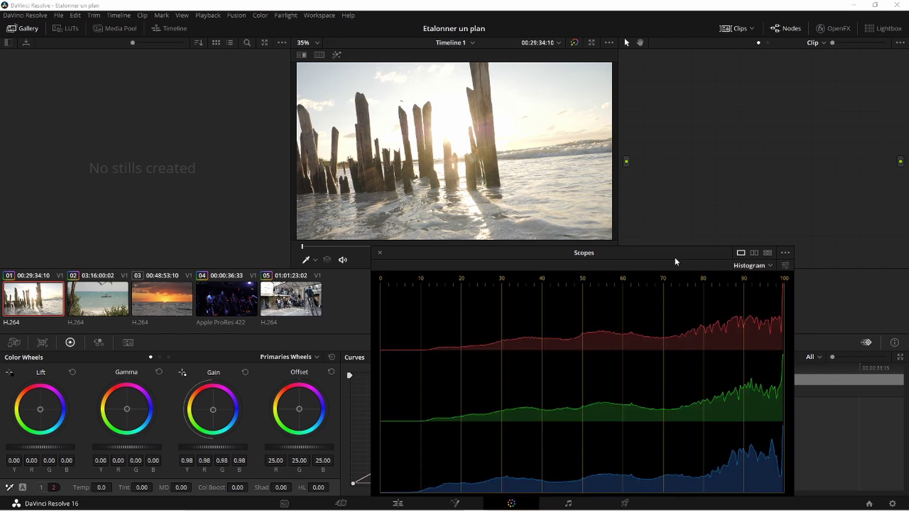
- Shift the Scopes window slightly and examine the histograms of clips 04 and 02
left_click_drag(675, 258, 652, 254)
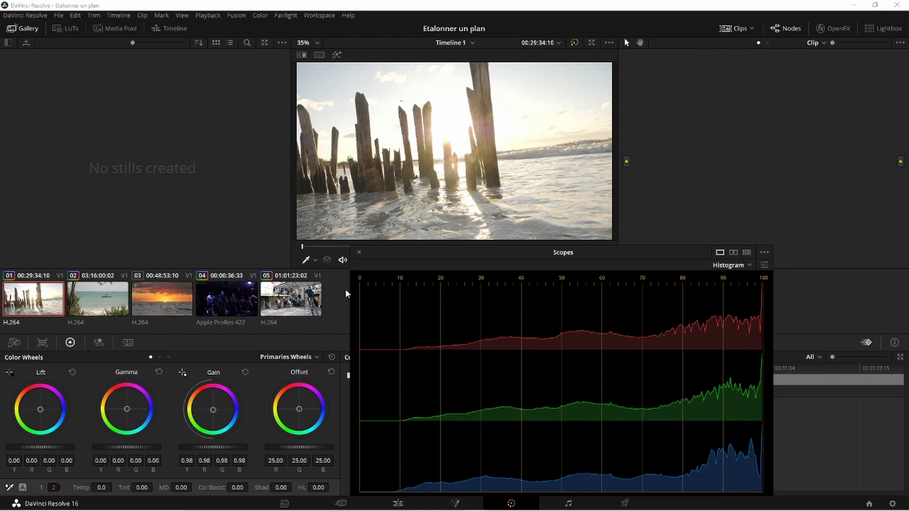
left_click(224, 305)
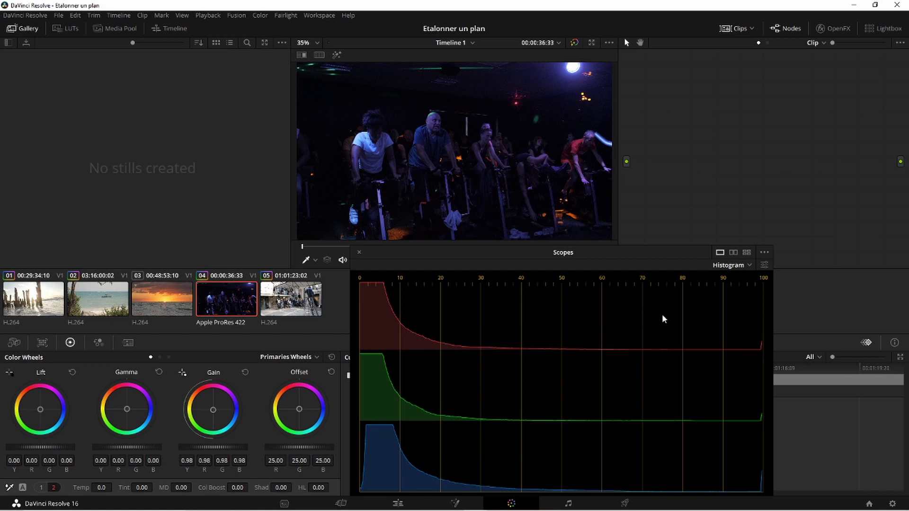
left_click(104, 299)
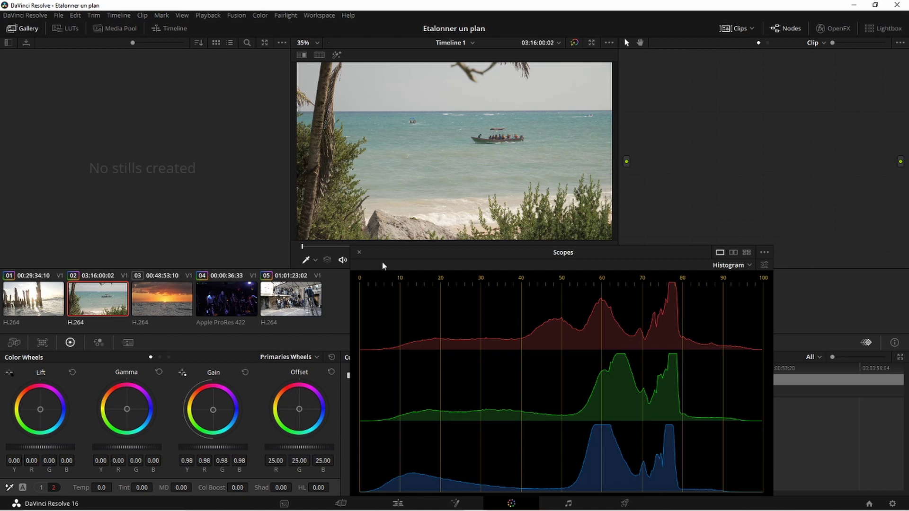
- Switch the scope to Vectorscope and show clip 04 in it
left_click(746, 266)
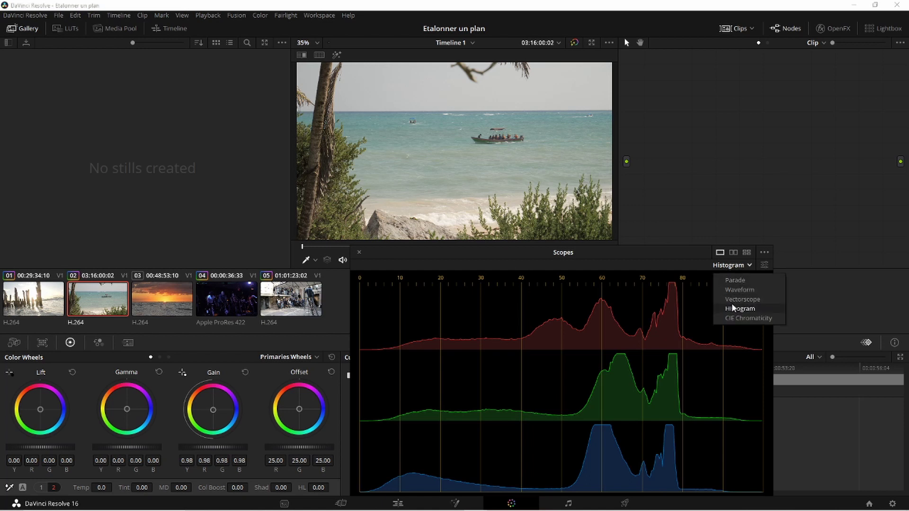
left_click(741, 299)
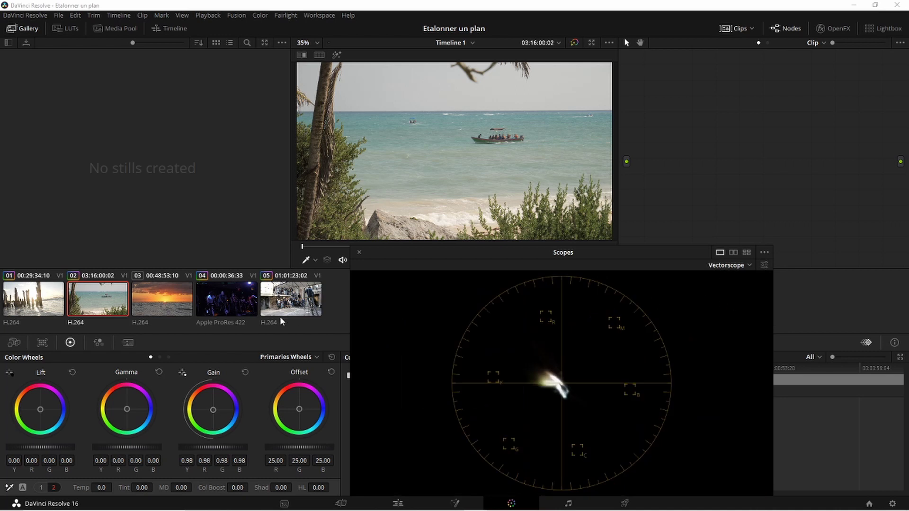
left_click(226, 290)
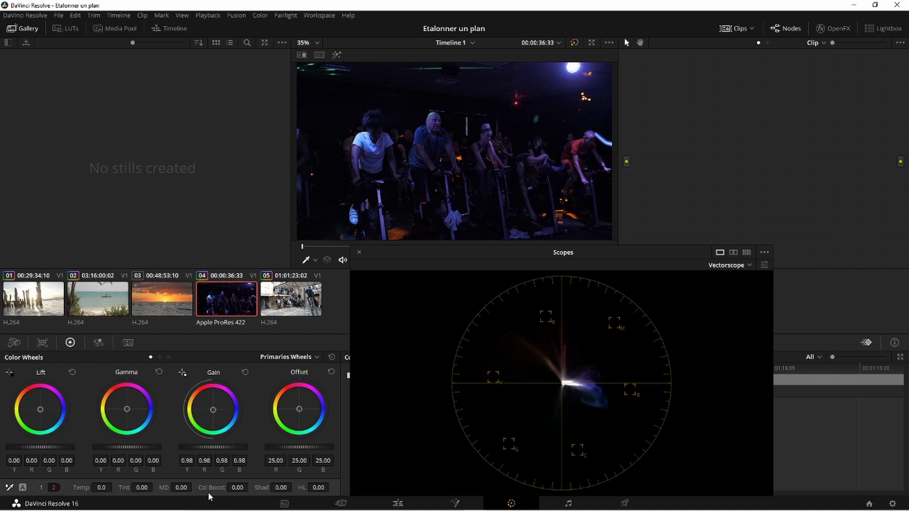
- Show the saturation controls of the color wheels and add a serial node to clip 04
left_click(40, 488)
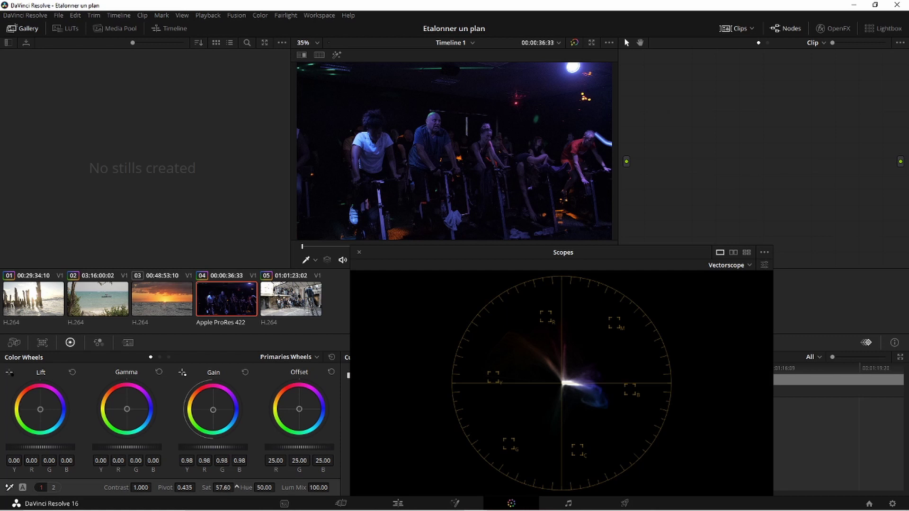
mouse_move(225, 487)
left_mouse_down()
mouse_move(236, 487)
mouse_move(211, 489)
left_mouse_up()
key("alt+s")
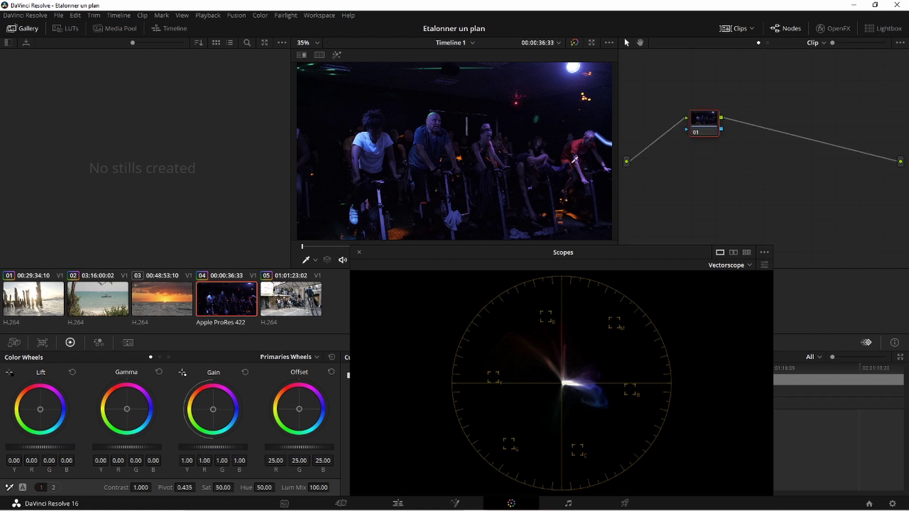
- Vary clip 04's saturation through 5.80, 33.20 and 100 while watching the Vectorscope, and restore it to 50
left_click_drag(222, 487, 237, 488)
mouse_move(222, 488)
left_mouse_down()
mouse_move(287, 488)
mouse_move(119, 487)
left_mouse_up()
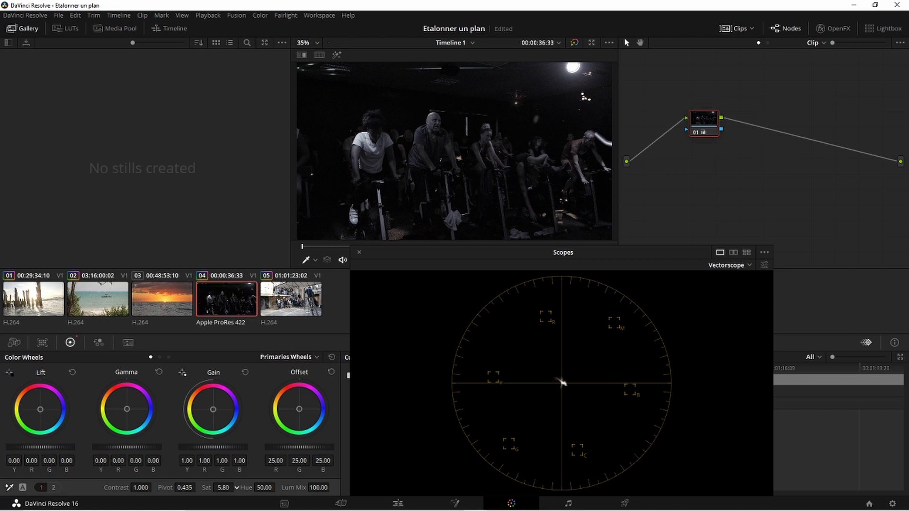
mouse_move(119, 488)
left_mouse_down()
mouse_move(278, 487)
mouse_move(129, 487)
left_mouse_up()
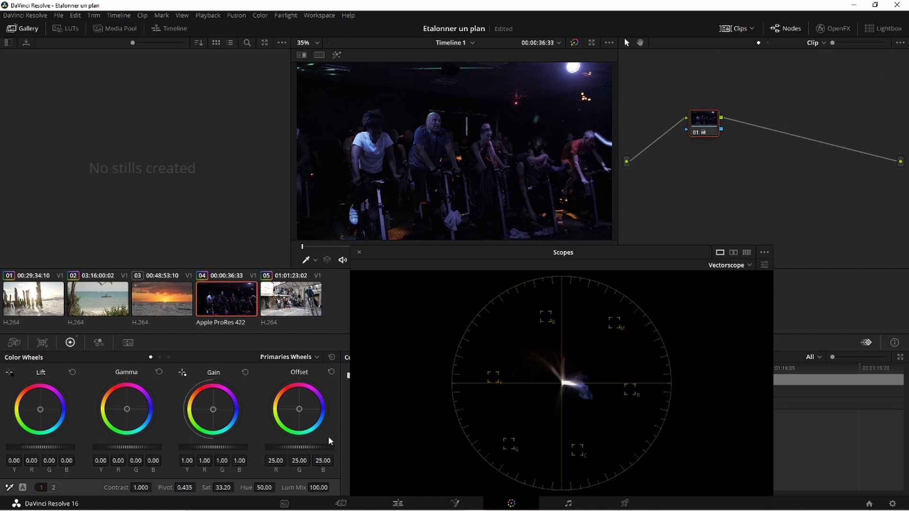
left_click_drag(221, 487, 236, 486)
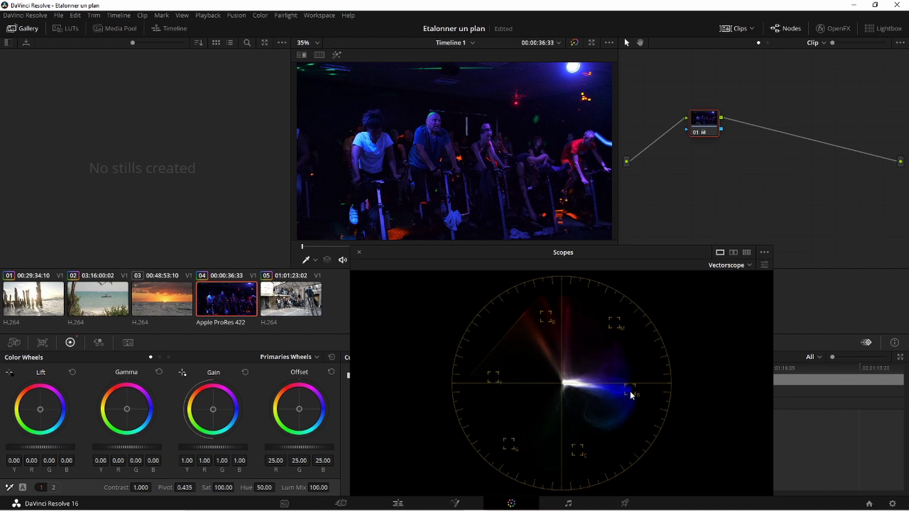
key("ctrl+s")
mouse_move(223, 487)
left_mouse_down()
mouse_move(188, 488)
mouse_move(246, 488)
left_mouse_up()
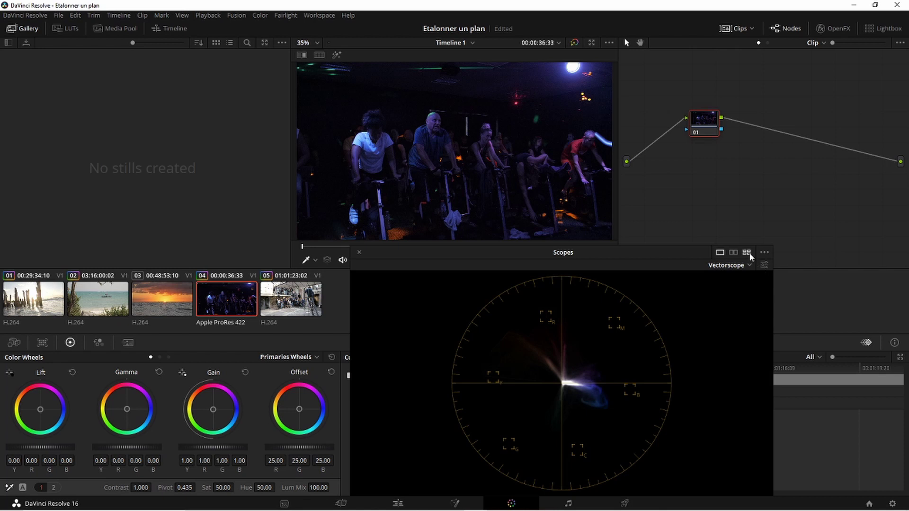
- Display all four scopes and examine them for clips 01, 02 and 03
left_click(746, 252)
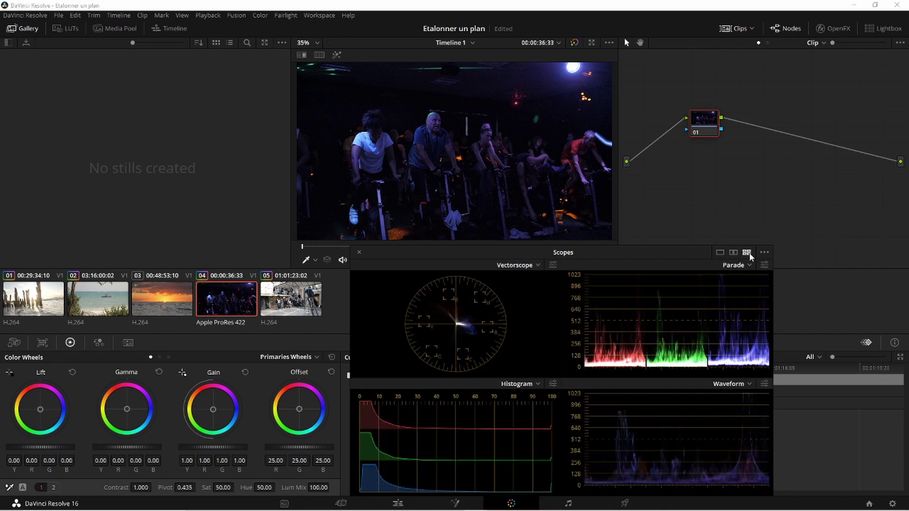
left_click(50, 301)
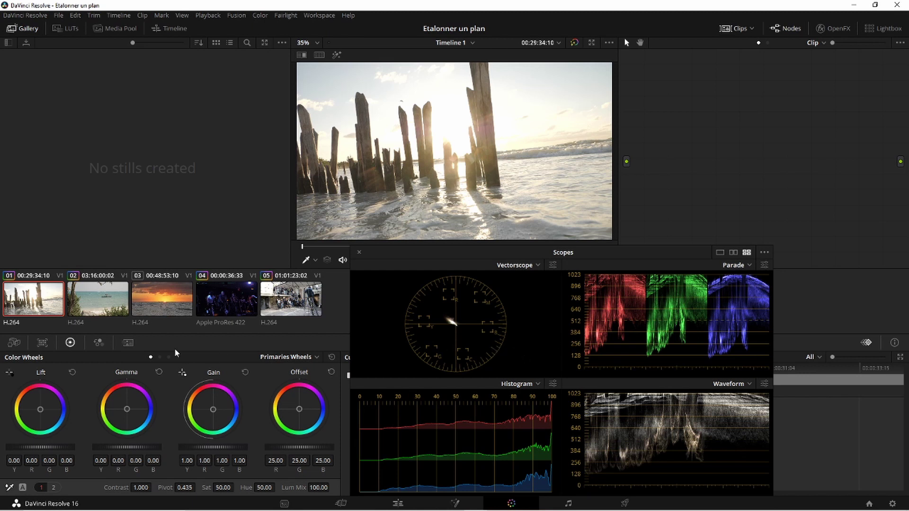
left_click(109, 310)
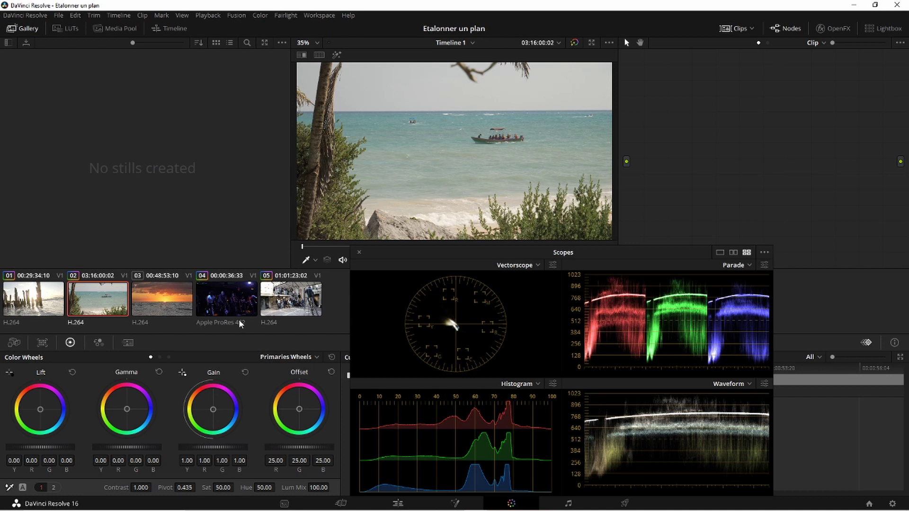
left_click(172, 302)
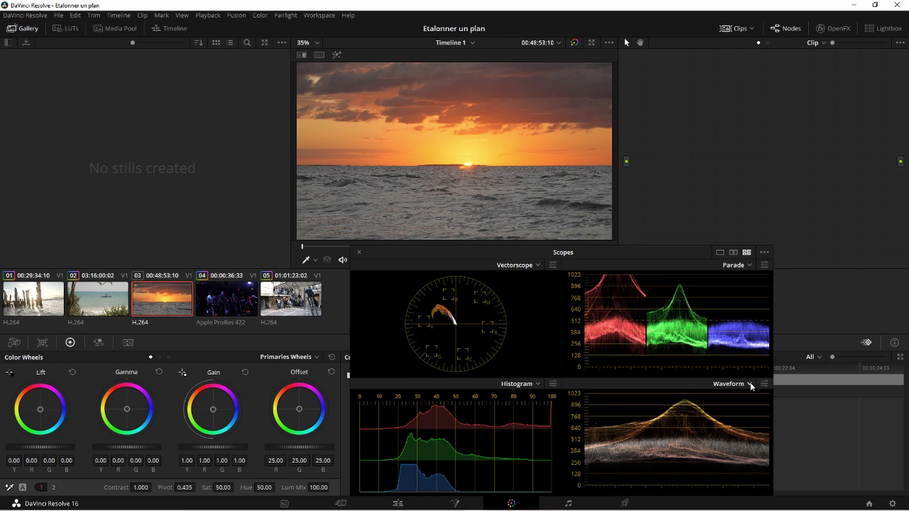
- Show a single scope in the Scopes window and set it to Waveform for clip 03
left_click(722, 253)
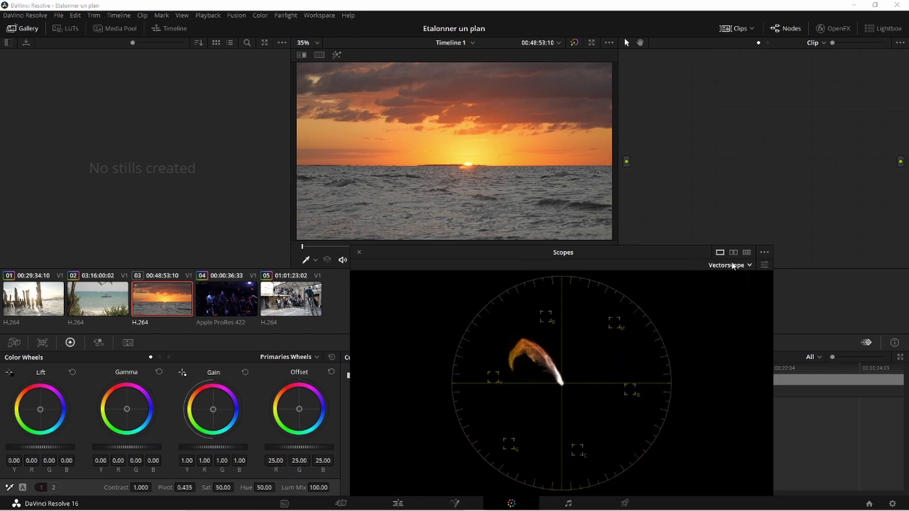
left_click(732, 266)
left_click(733, 288)
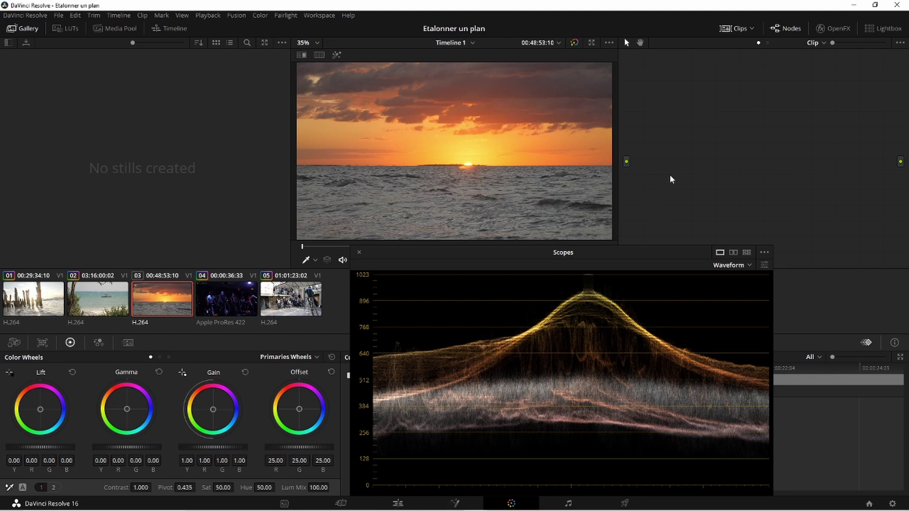
- Add a serial node to clip 03, vary its gain through 0.87, 0.91 and 0.99 while watching the Waveform, and delete the node
key("alt+s")
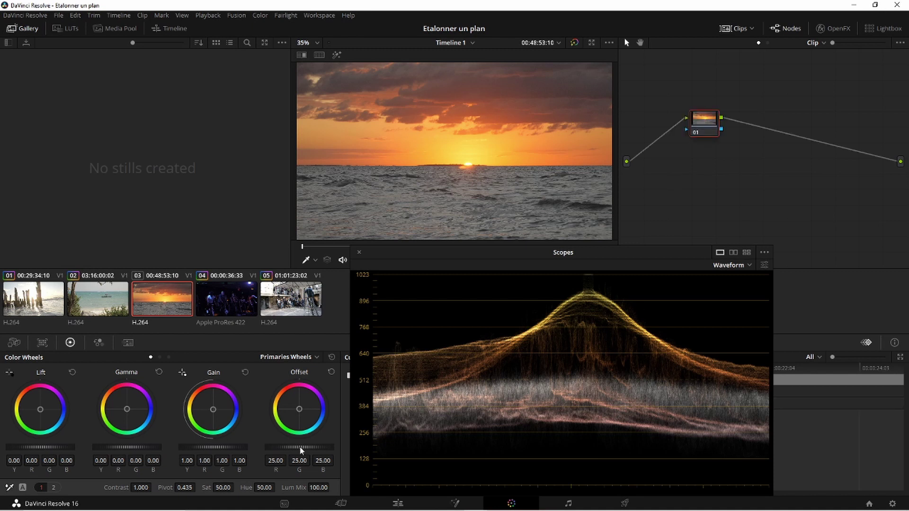
left_click_drag(234, 447, 211, 447)
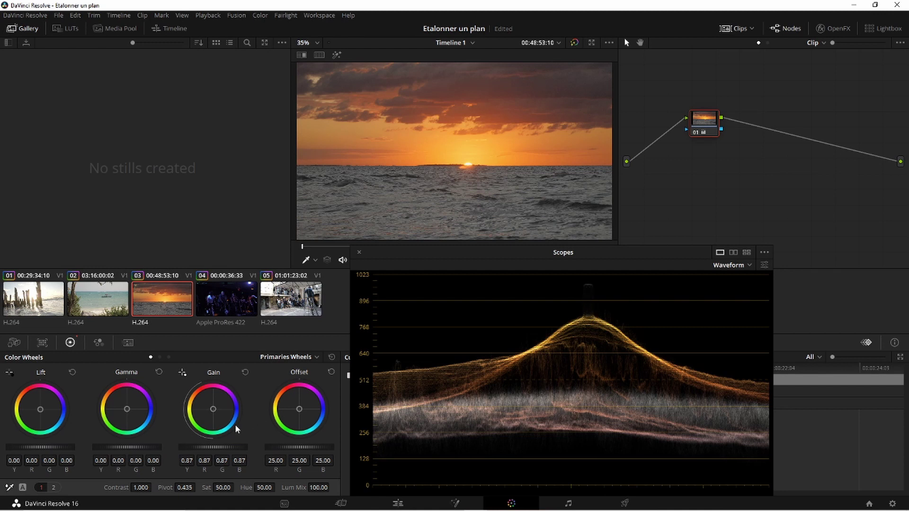
mouse_move(193, 447)
left_mouse_down()
mouse_move(209, 447)
mouse_move(200, 447)
left_mouse_up()
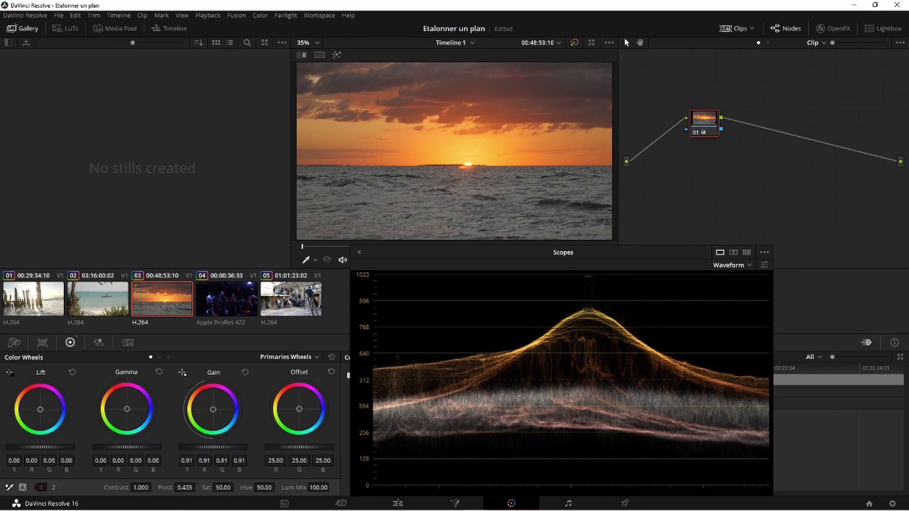
left_click_drag(222, 446, 239, 448)
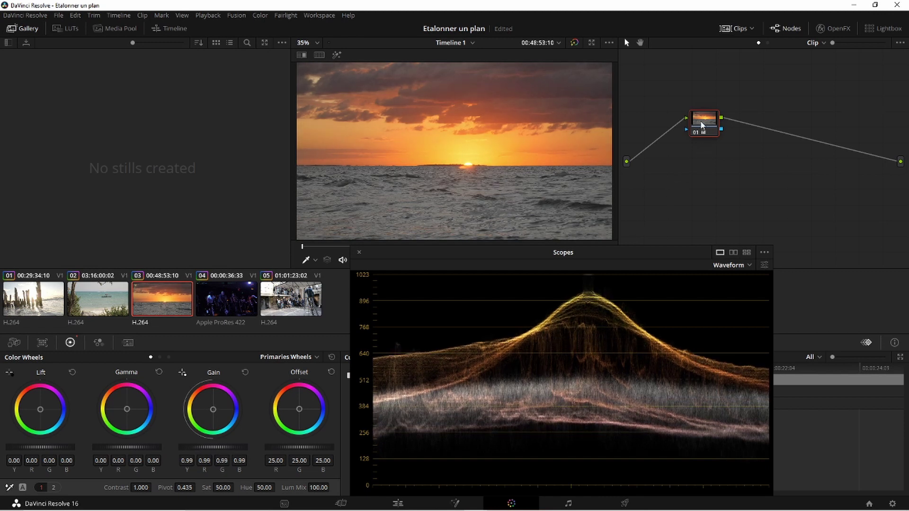
key("Delete")
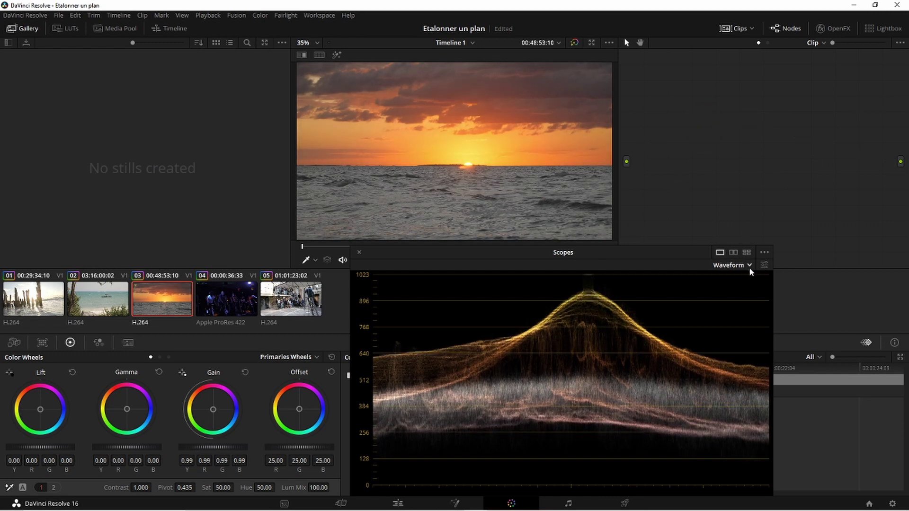
- Display all four scopes, examine them for clips 04 and 05, and close the Scopes window
left_click(747, 252)
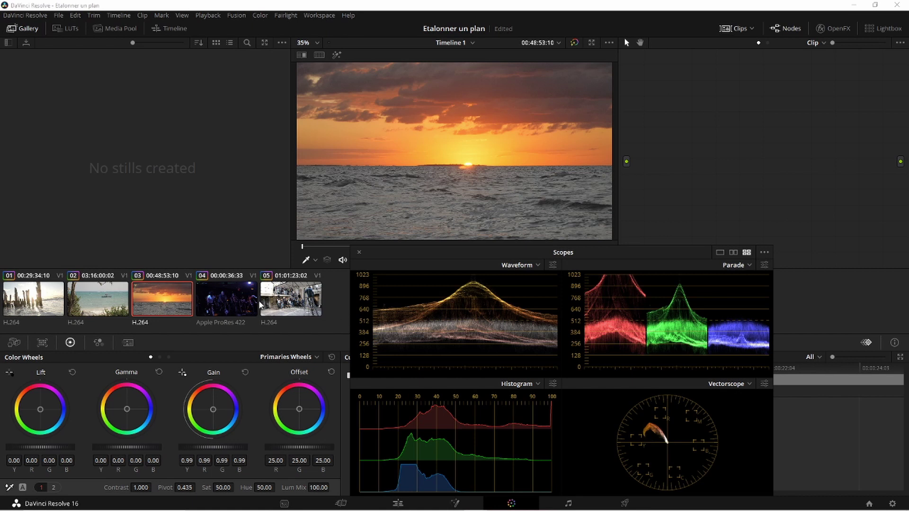
left_click(237, 294)
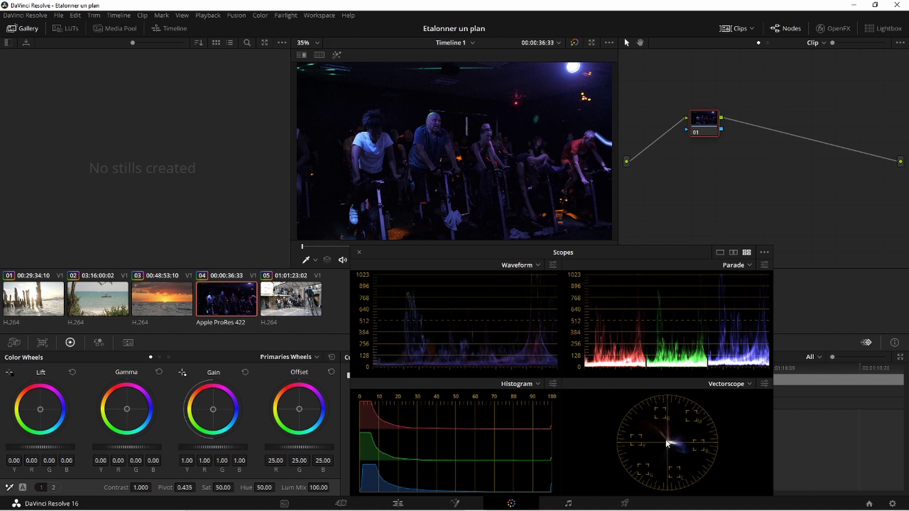
left_click(298, 309)
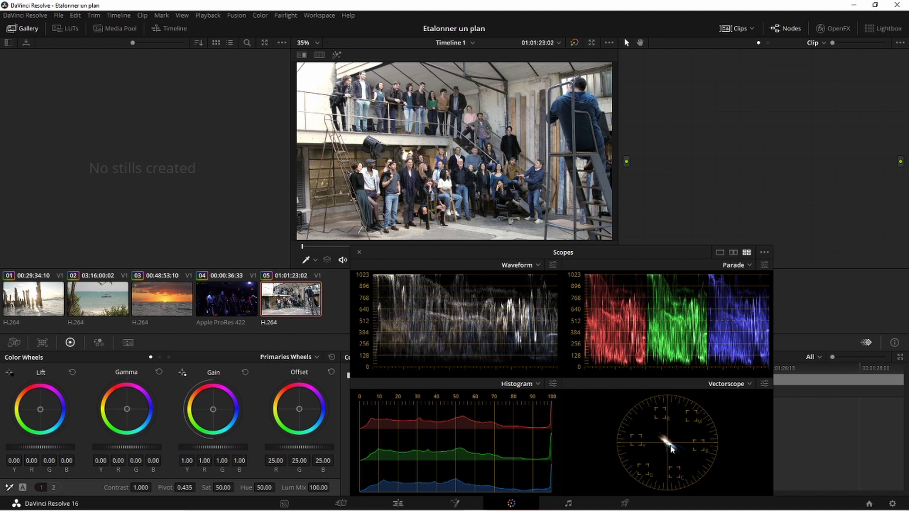
left_click(358, 252)
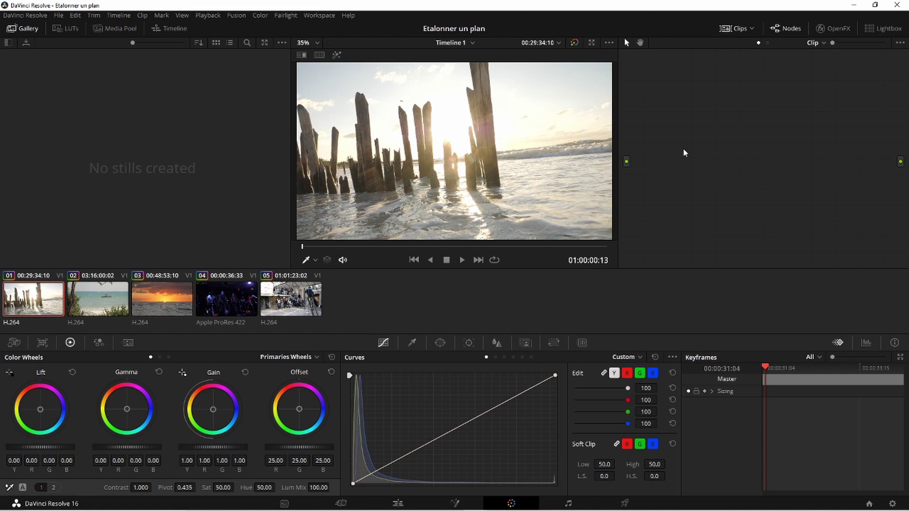
- Add a serial node to clip 01 and place it near the node graph's input
key("alt+s")
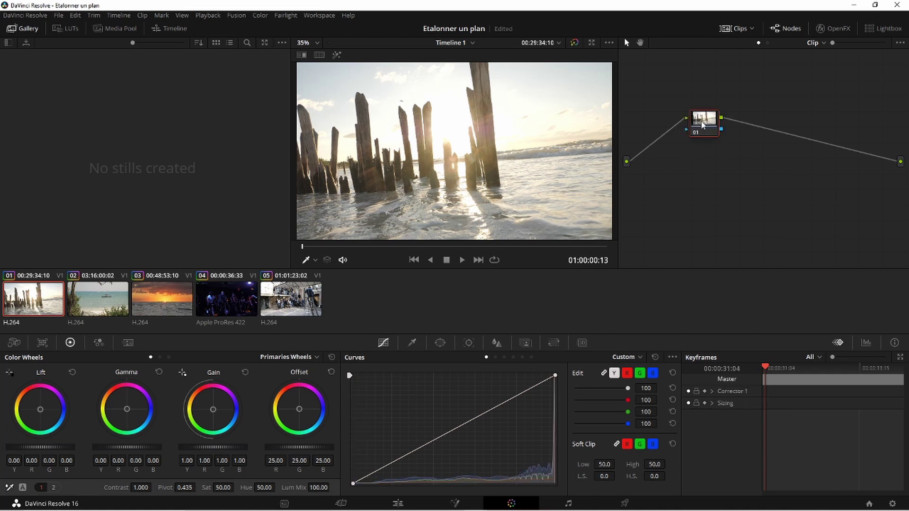
left_click_drag(705, 126, 666, 116)
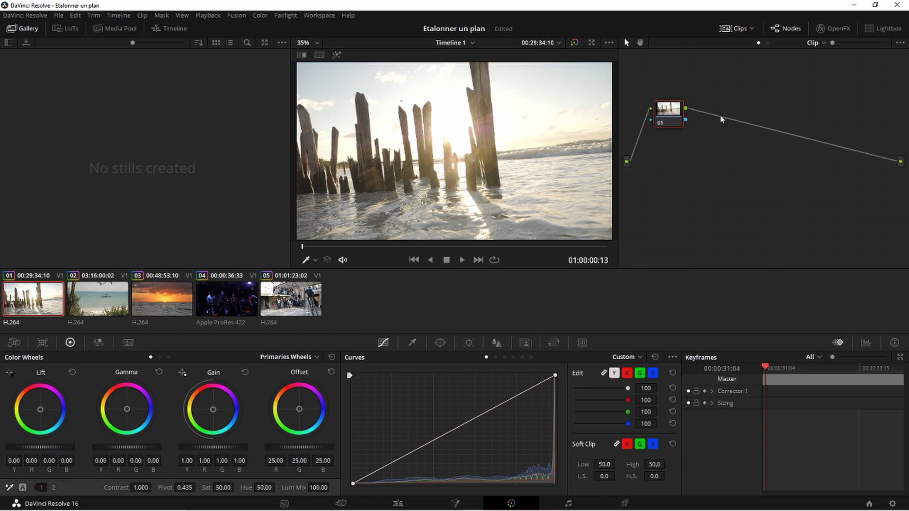
key("alt+s")
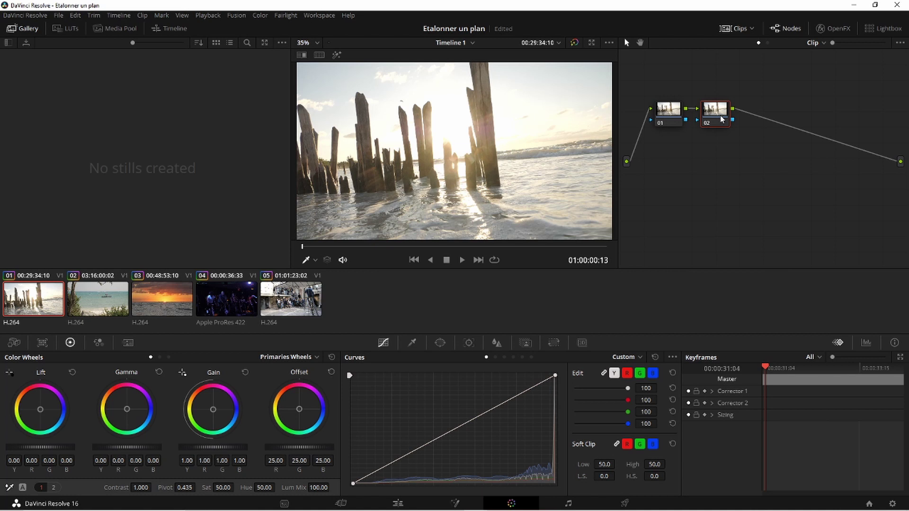
key("Delete")
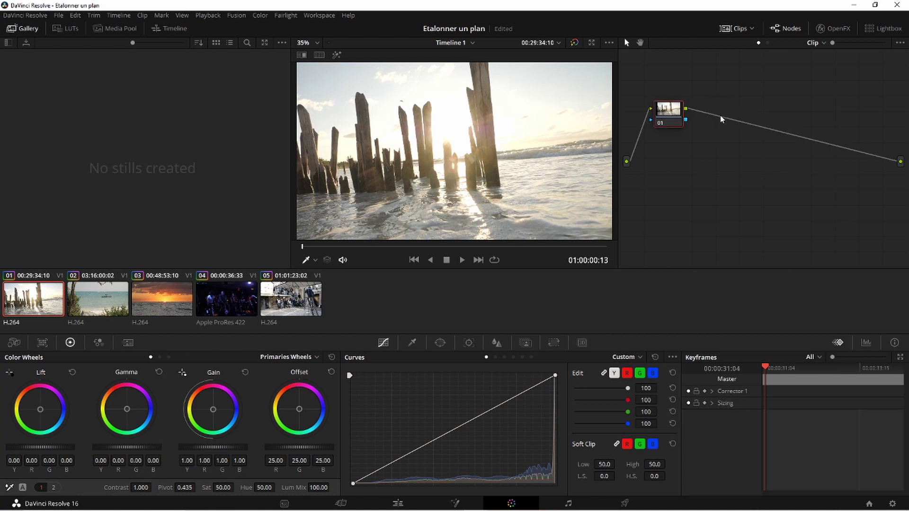
left_click_drag(666, 113, 664, 113)
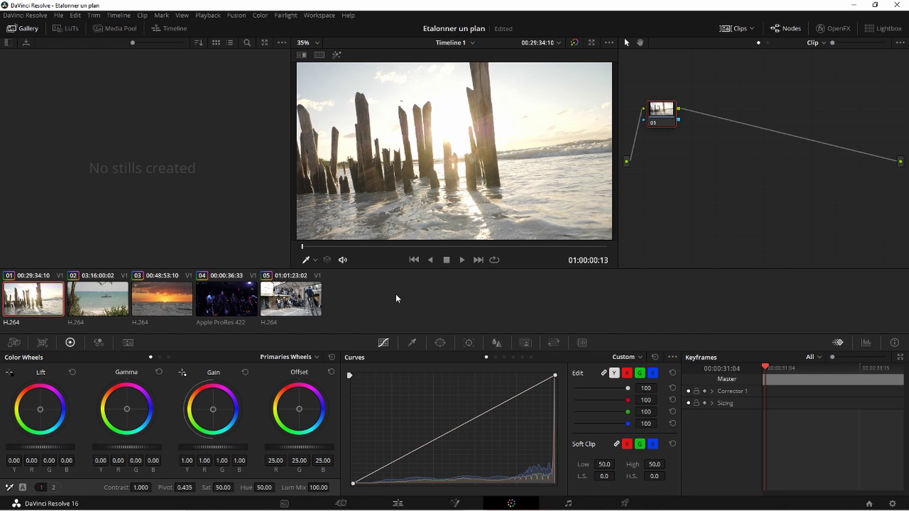
- Show the Waveform scope in place of the keyframes and compare the Log wheels with the Primaries Wheels, ending on Primaries Wheels
left_click(868, 343)
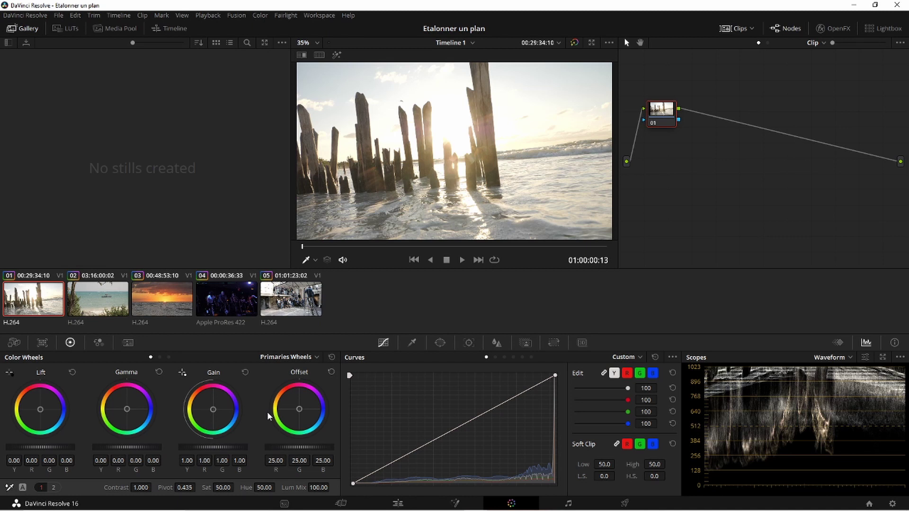
left_click(160, 357)
left_click(168, 357)
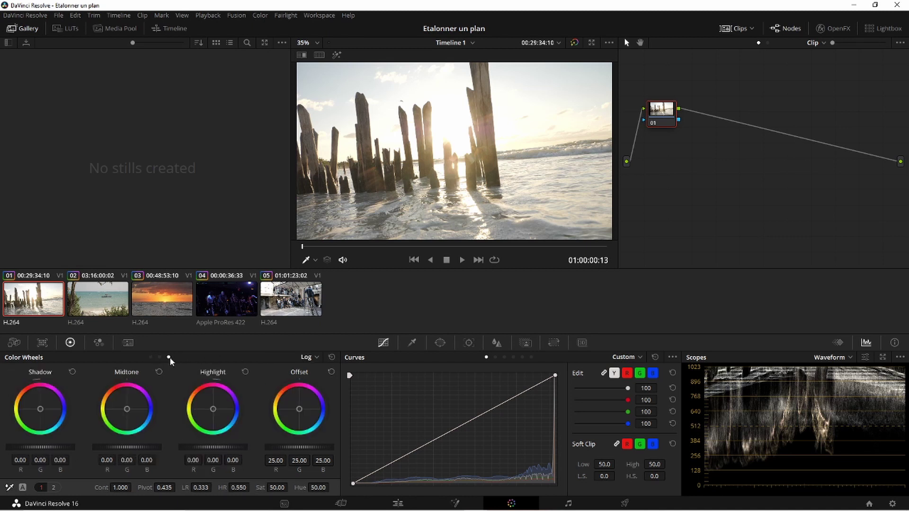
left_click(151, 357)
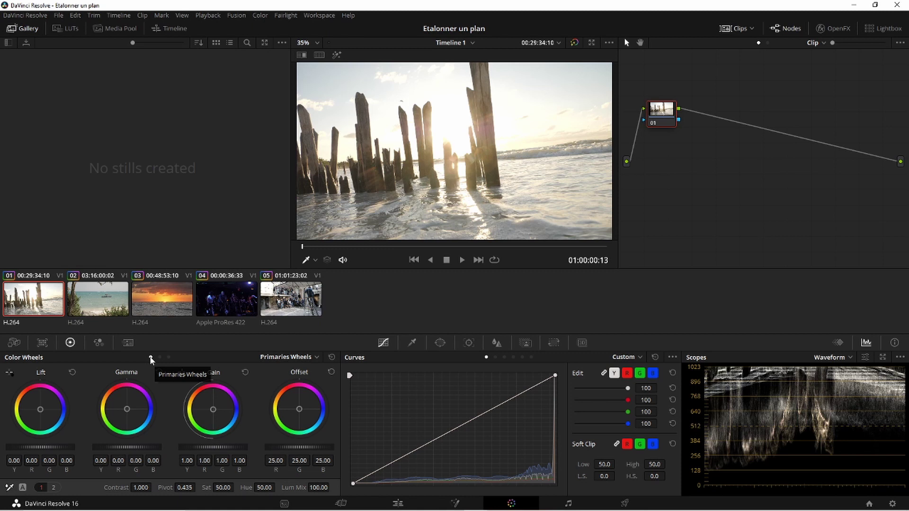
left_click(169, 357)
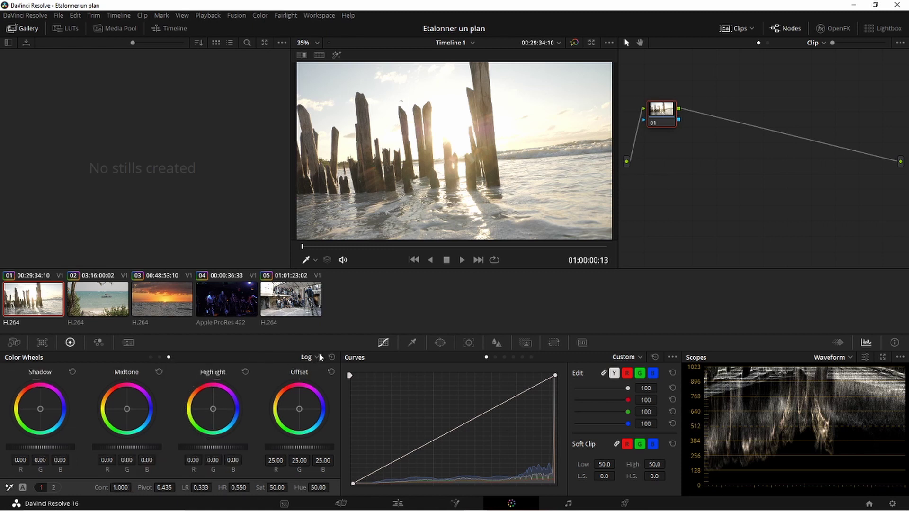
left_click(151, 357)
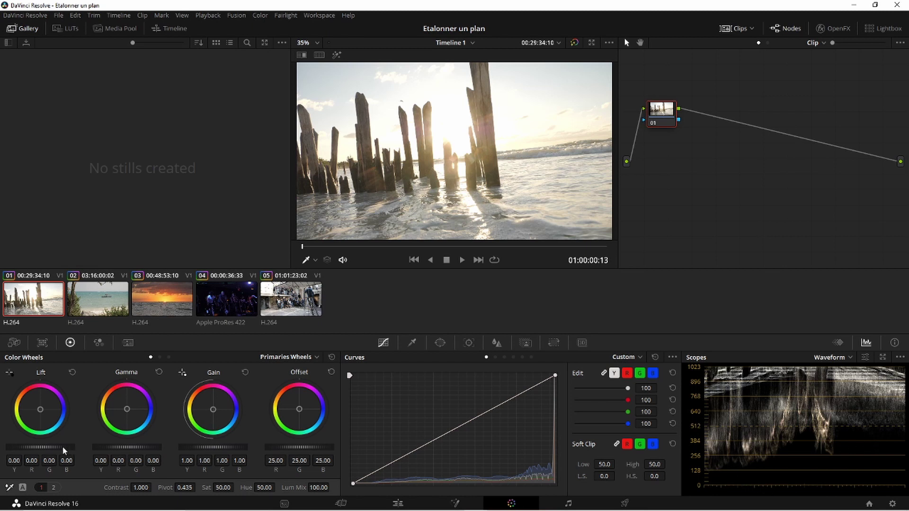
- Lower clip 01's lift to -0.05 so the blacks sit just above 0 on the Waveform, and save the project
left_click_drag(41, 447, 4, 447)
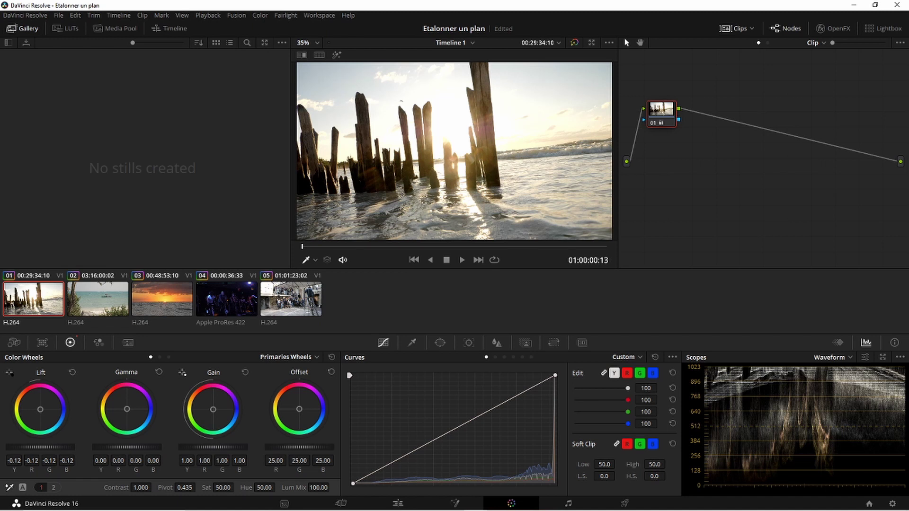
left_click_drag(3, 447, 23, 447)
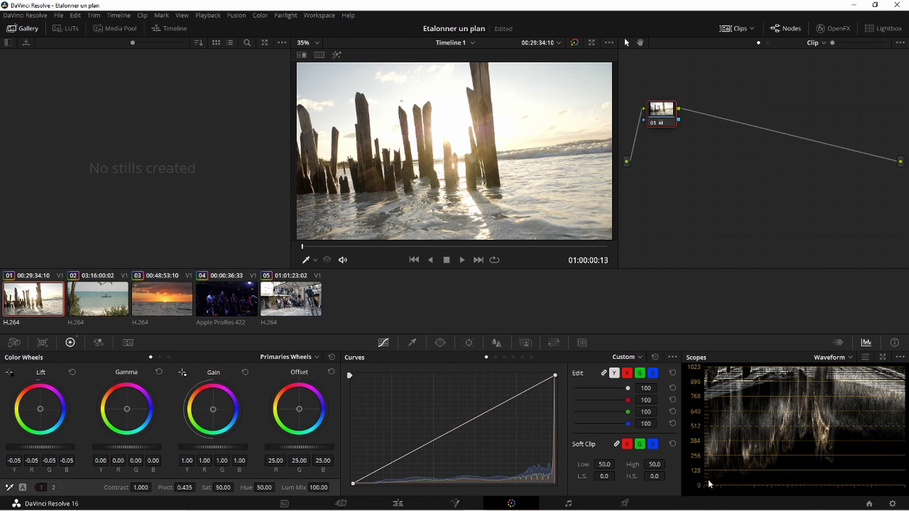
key("ctrl+s")
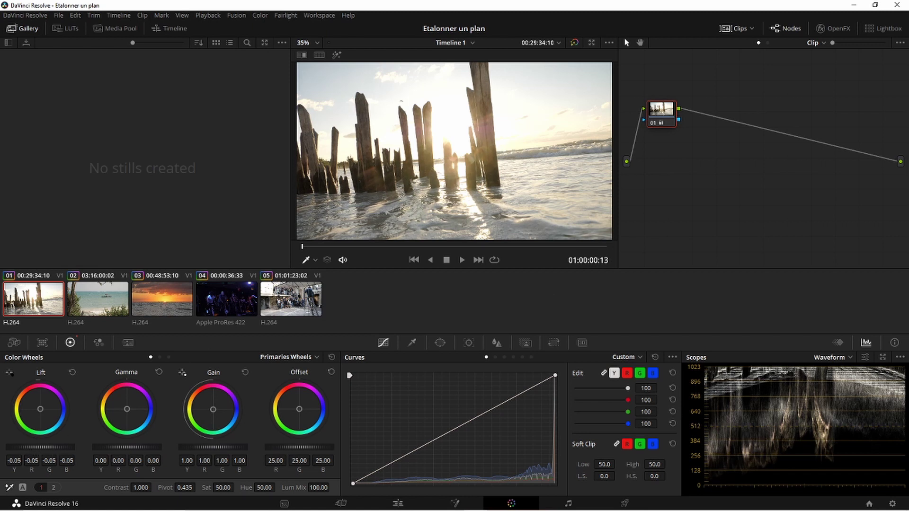
mouse_move(40, 447)
left_mouse_down()
mouse_move(71, 447)
mouse_move(41, 447)
left_mouse_up()
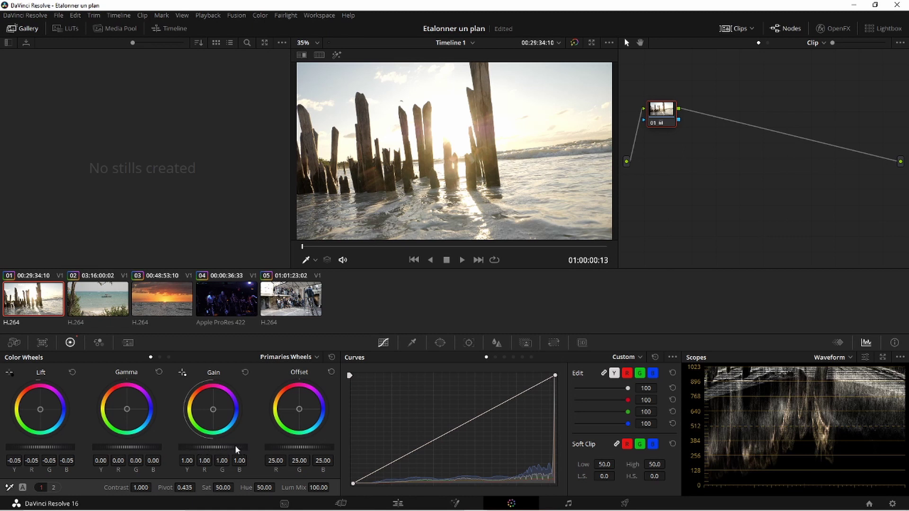
- Set clip 01's gain to 0.86 and its gamma to 0.01 while checking the Waveform
mouse_move(213, 447)
left_mouse_down()
mouse_move(197, 447)
mouse_move(214, 447)
left_mouse_up()
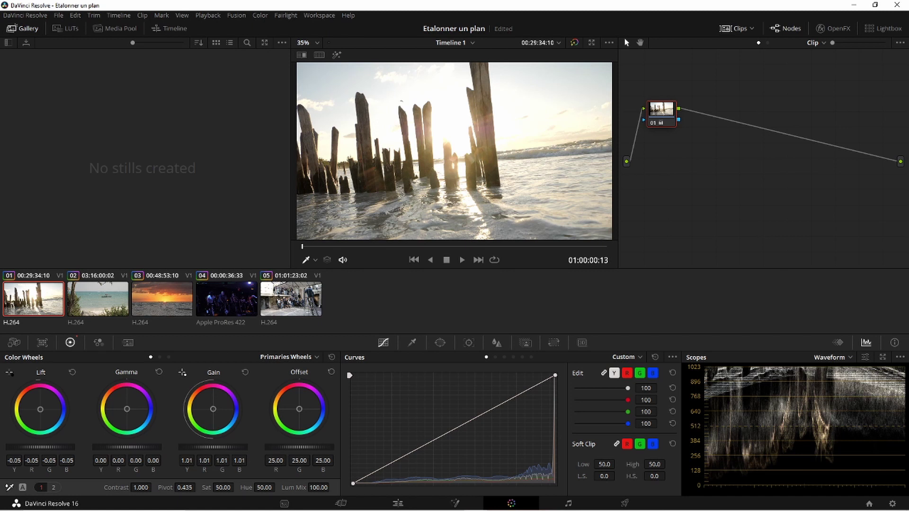
left_click_drag(214, 447, 196, 447)
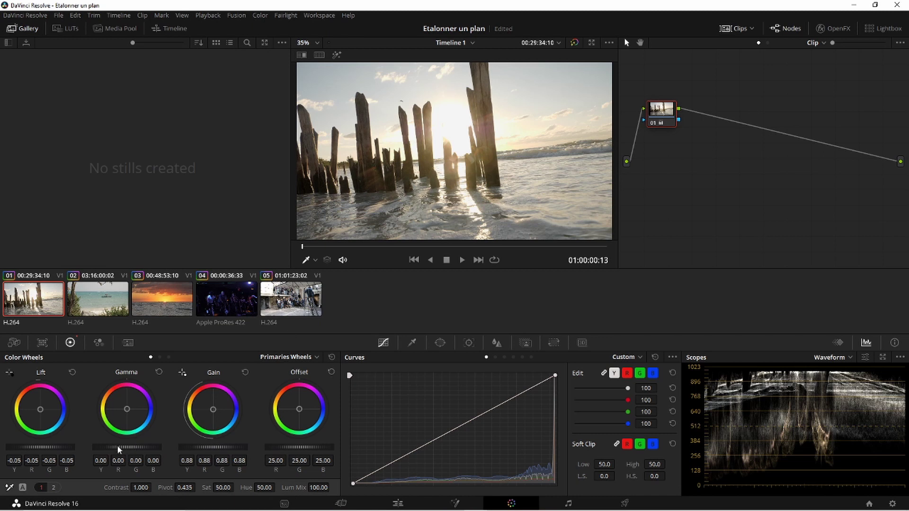
left_click_drag(126, 447, 125, 447)
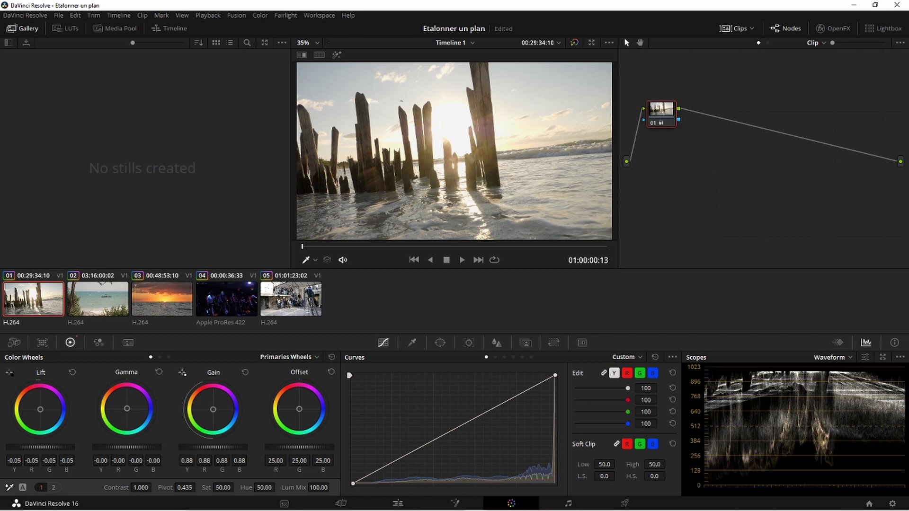
left_click_drag(127, 448, 132, 447)
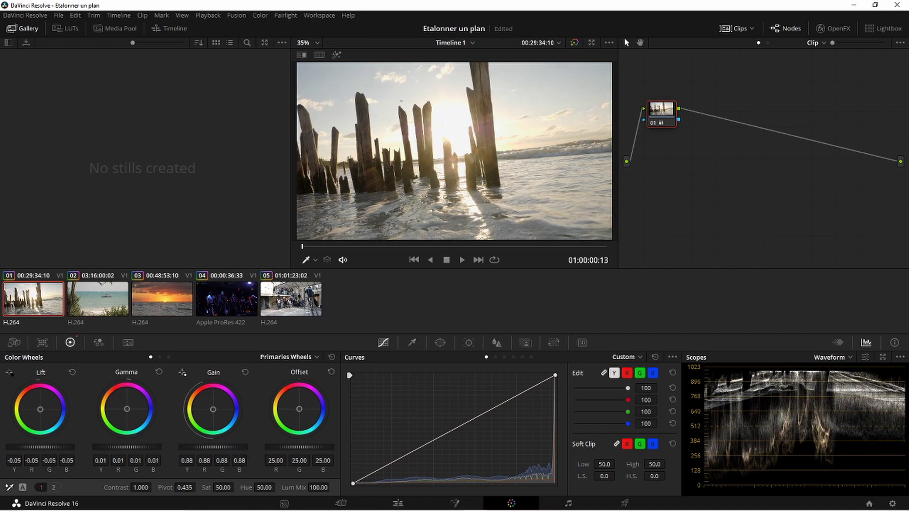
left_click_drag(213, 447, 210, 447)
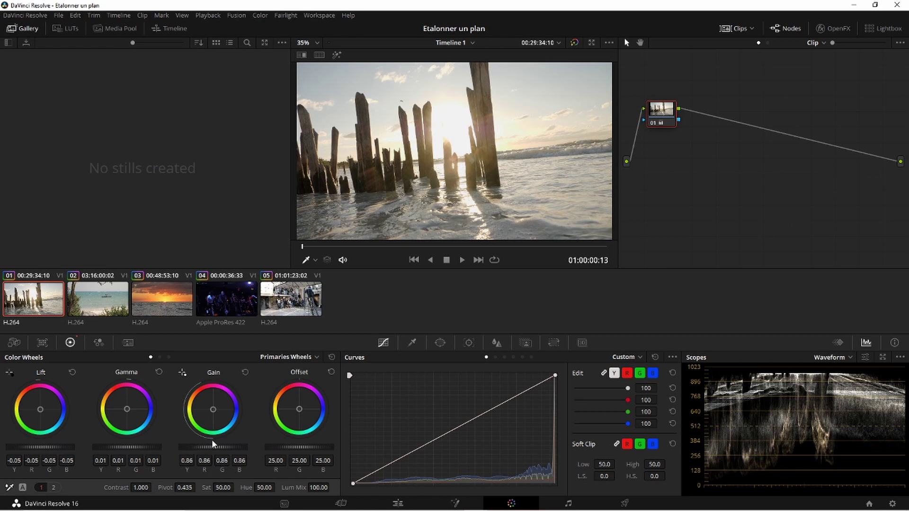
- Compare clips 01 and 02, add a serial node to clip 02 and place it near the node graph's input
left_click(103, 302)
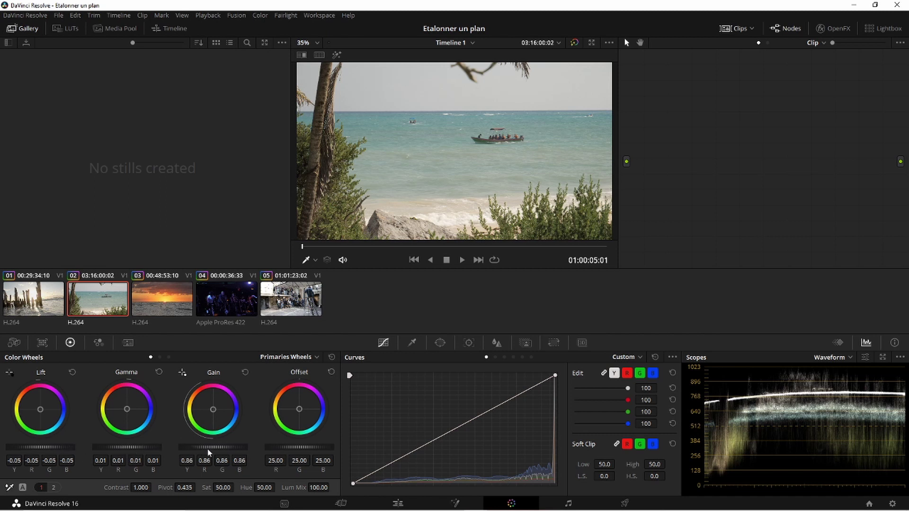
left_click(38, 304)
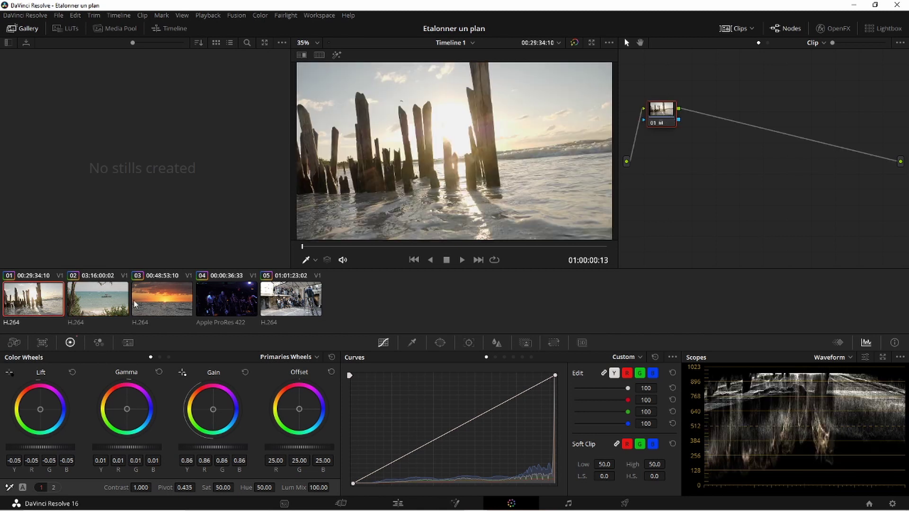
left_click(115, 304)
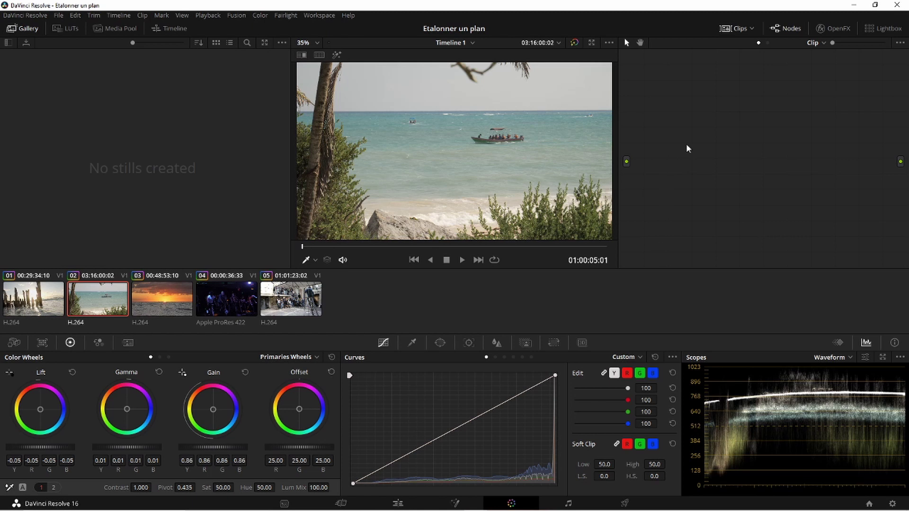
key("alt+s")
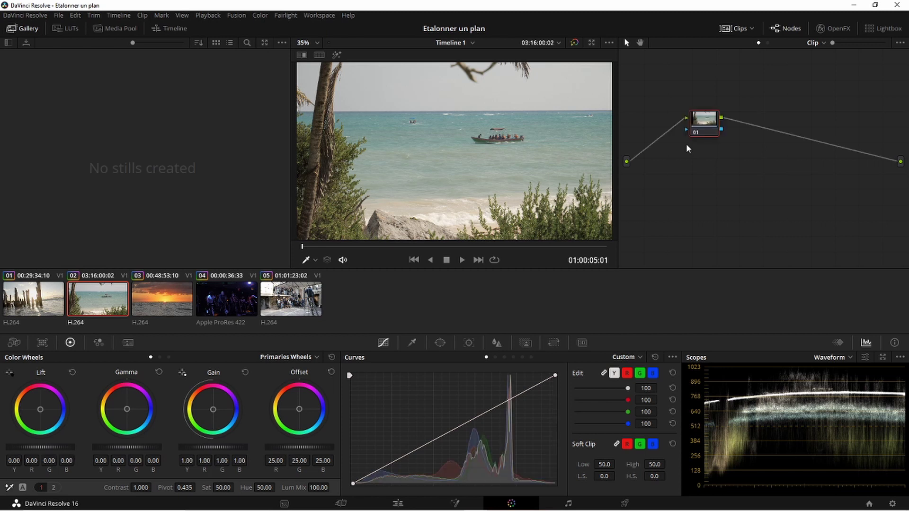
left_click_drag(701, 125, 672, 117)
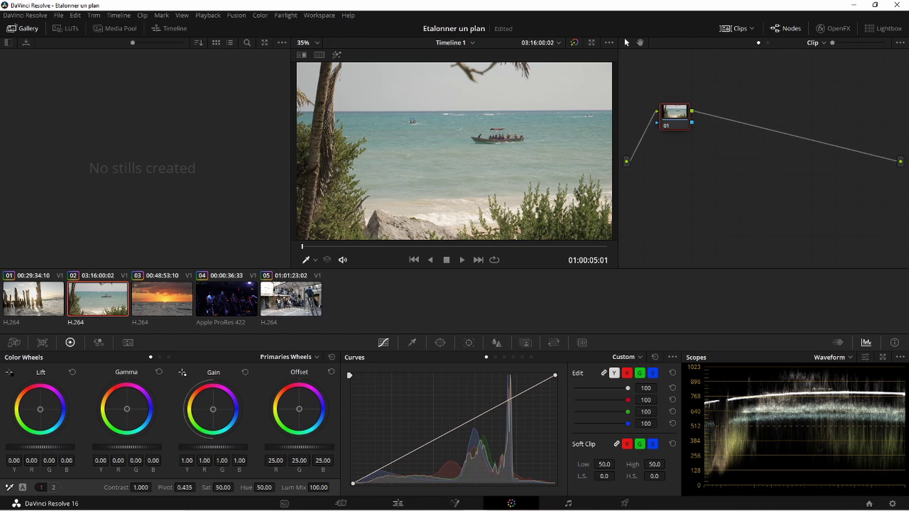
- Balance clip 02's exposure against the Waveform by setting its lift to -0.04 and its gain to 1.03
left_click_drag(213, 446, 208, 447)
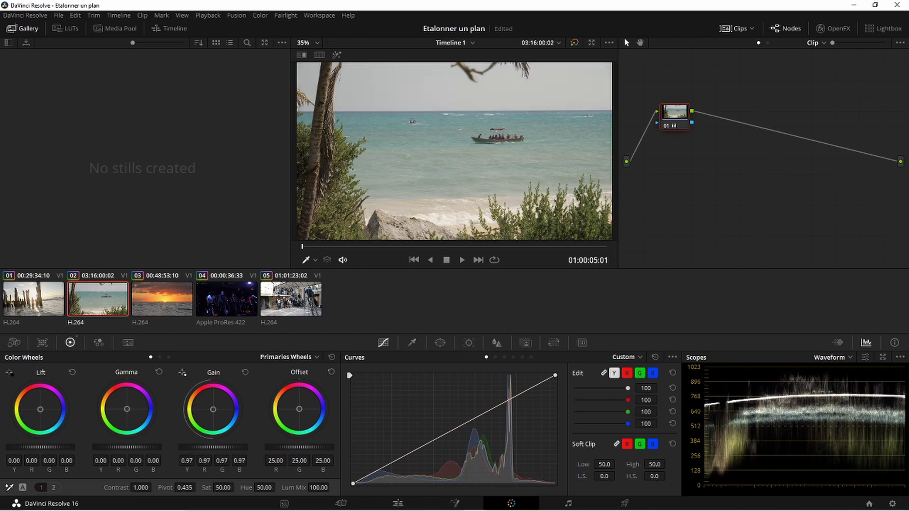
left_click_drag(40, 446, 35, 447)
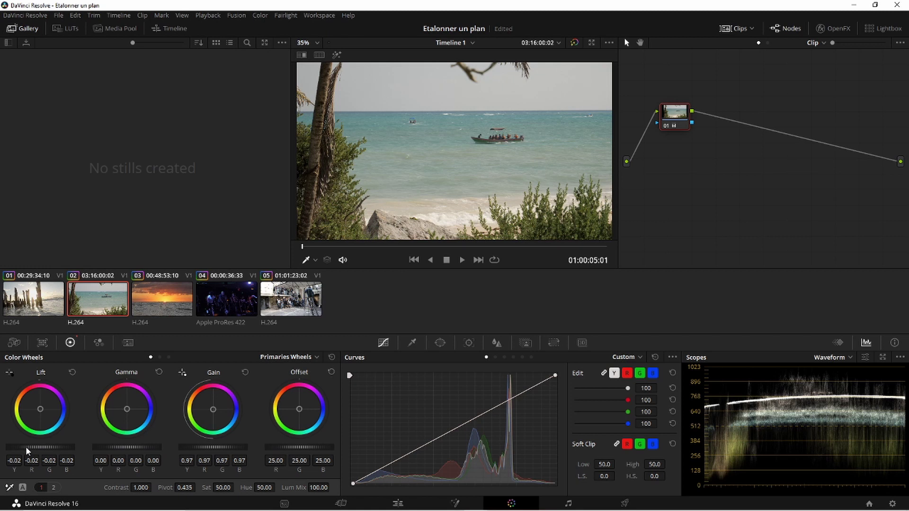
mouse_move(40, 447)
left_mouse_down()
mouse_move(62, 447)
mouse_move(35, 447)
left_mouse_up()
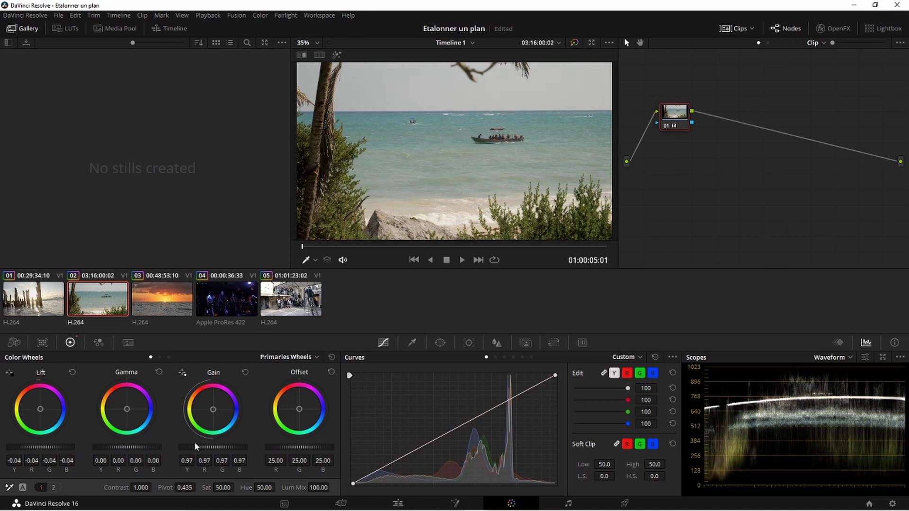
left_click_drag(208, 447, 215, 447)
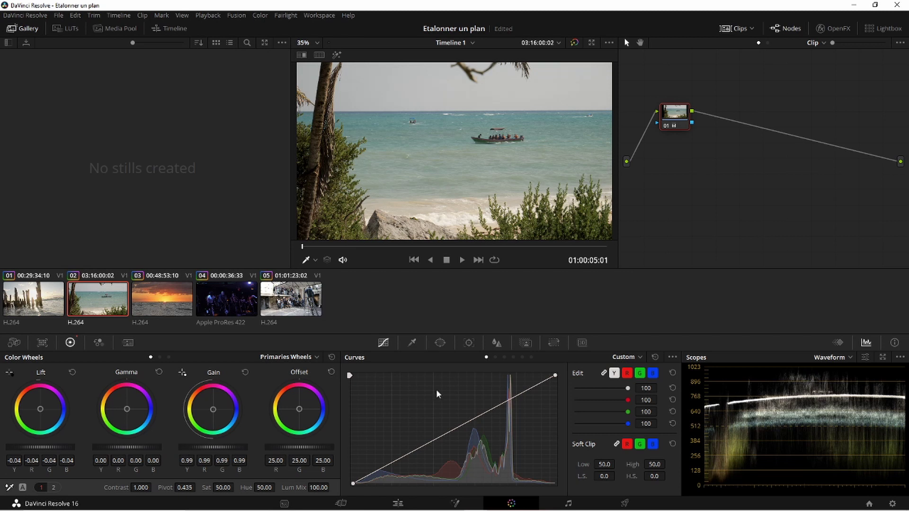
left_click_drag(195, 444, 234, 445)
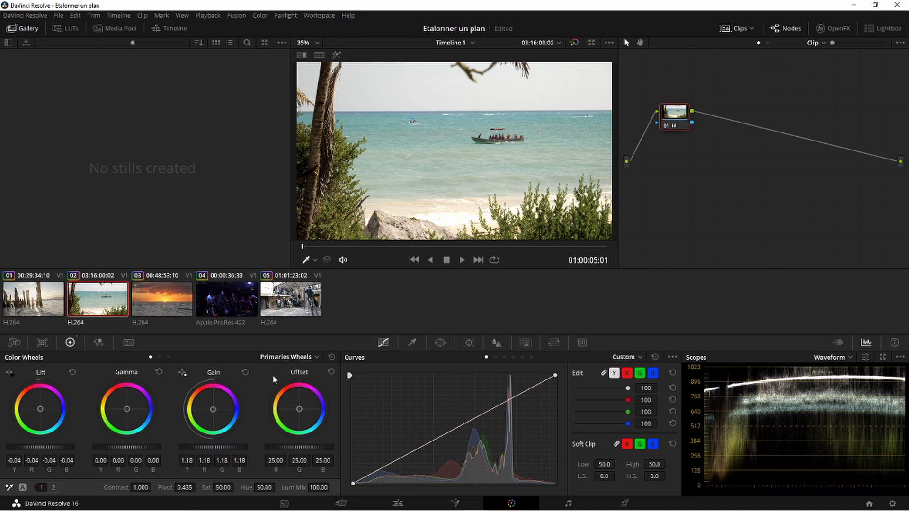
left_click_drag(230, 450, 206, 450)
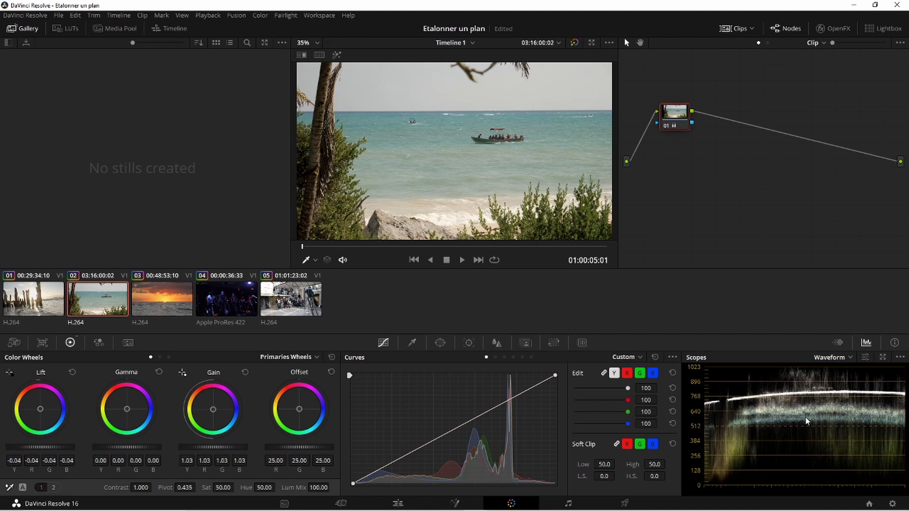
- Add a serial node to clip 03 and lower its lift to -0.09 while checking the blacks on the Waveform
left_click(166, 294)
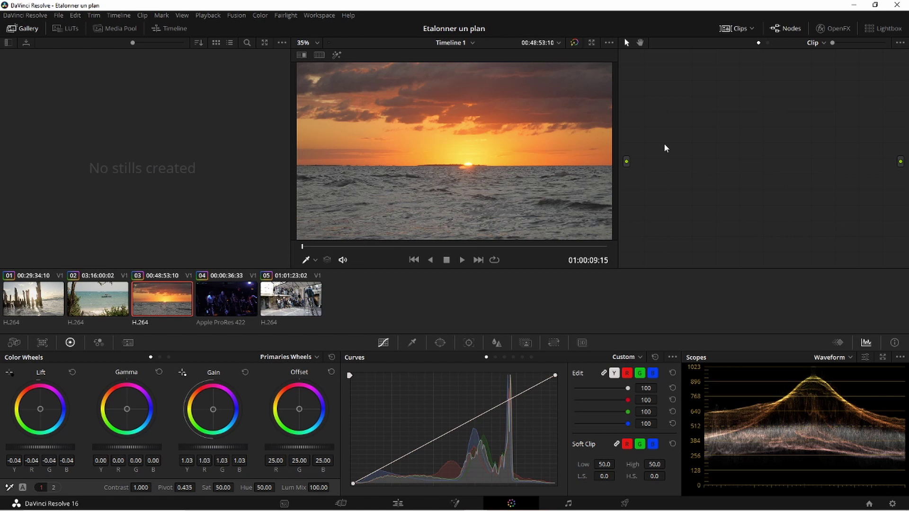
key("alt+s")
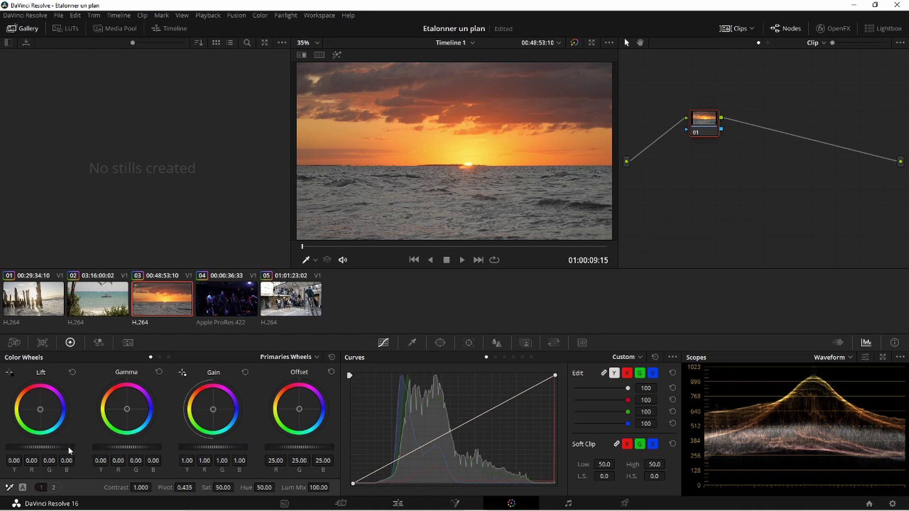
left_click_drag(40, 448, 7, 447)
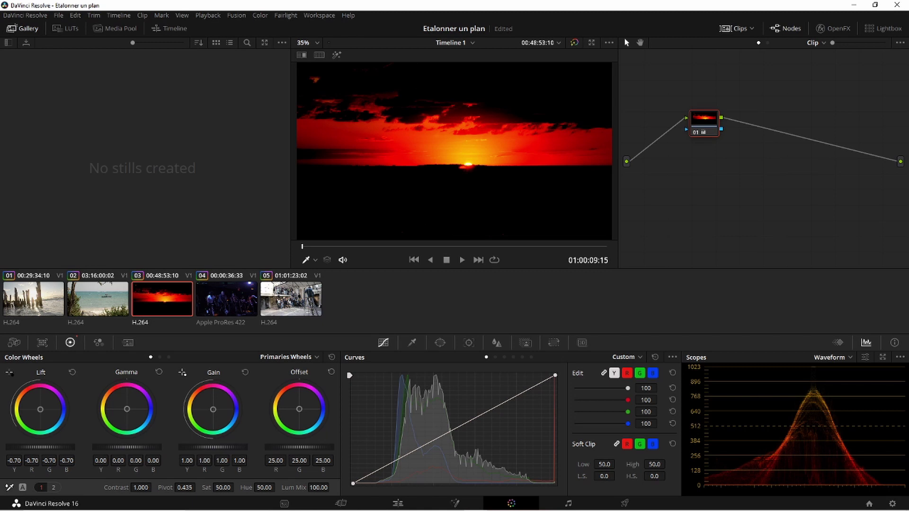
left_click_drag(7, 448, 31, 447)
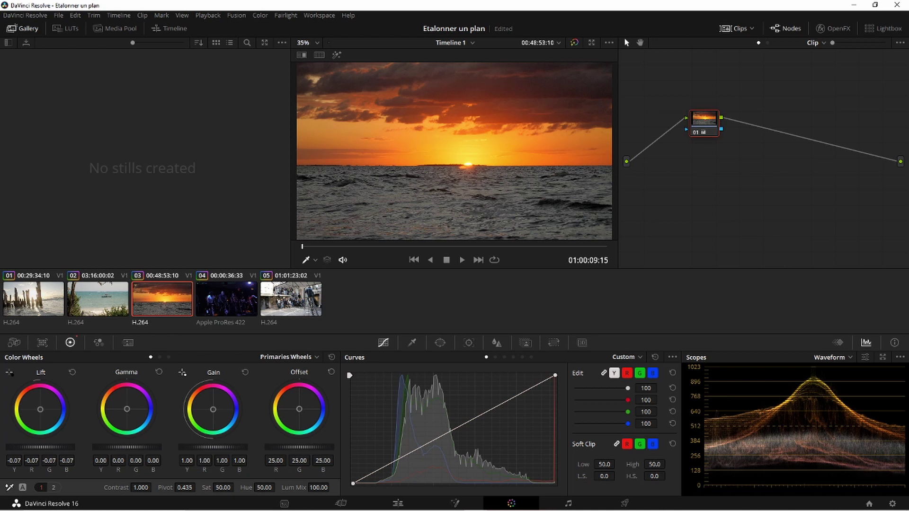
left_click_drag(31, 447, 27, 447)
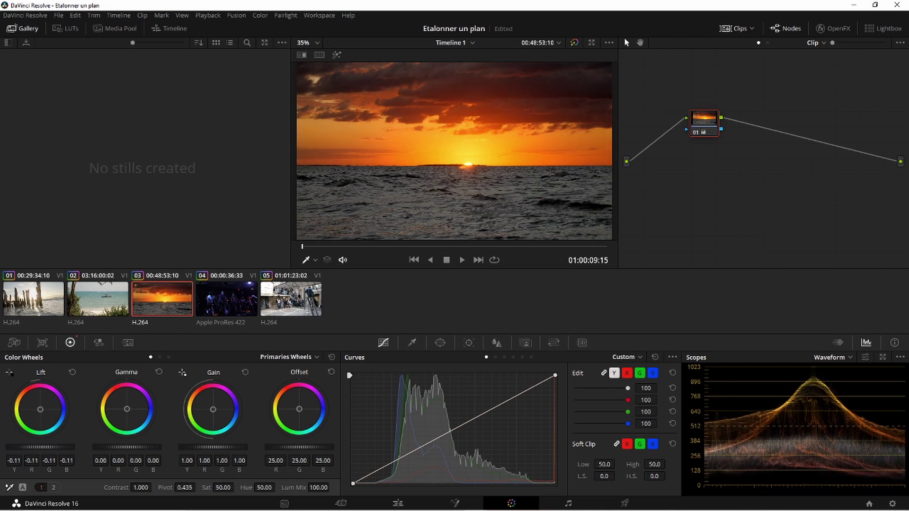
left_click_drag(27, 448, 31, 447)
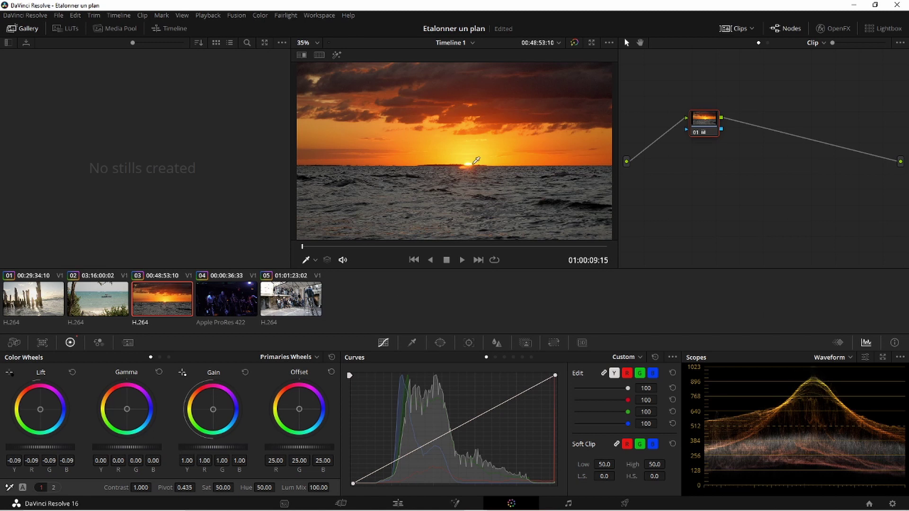
- Set clip 03's gain to 1.04, its gamma to 0.05 and its lift to -0.12
mouse_move(202, 446)
left_mouse_down()
mouse_move(231, 446)
mouse_move(216, 446)
left_mouse_up()
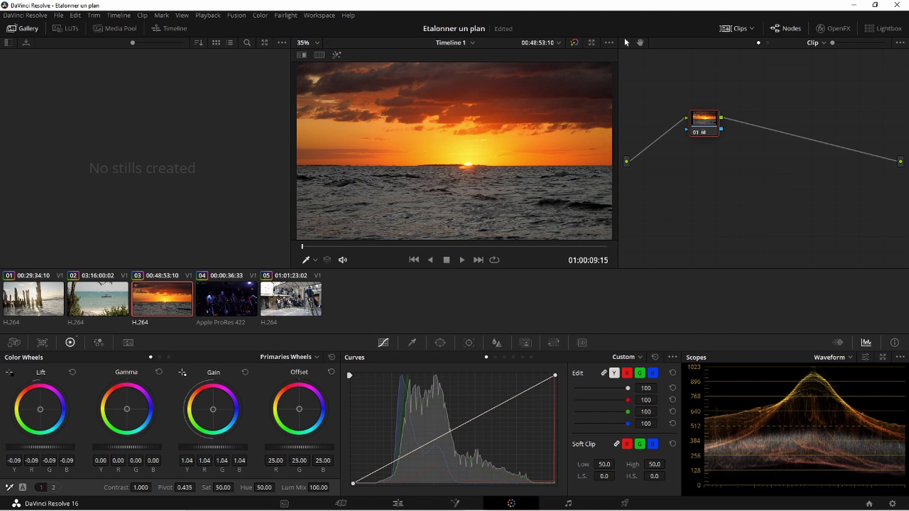
left_click_drag(127, 447, 140, 447)
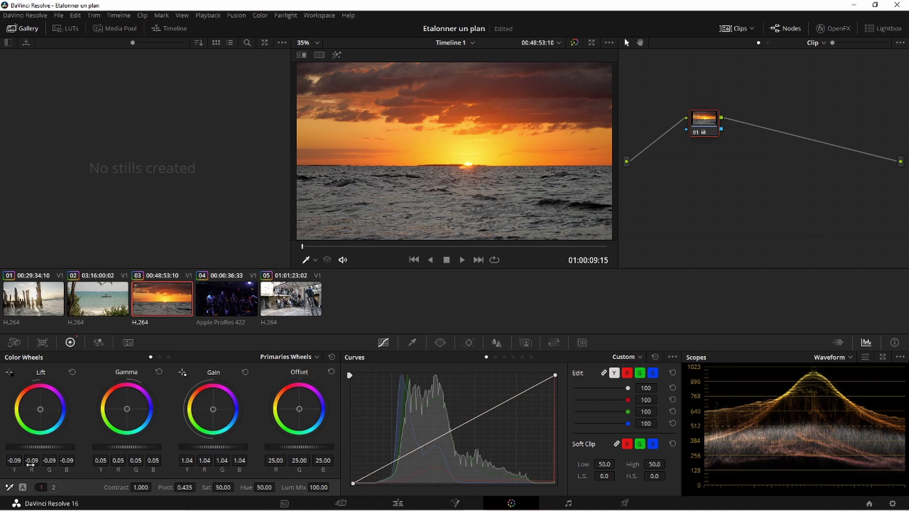
left_click_drag(57, 447, 48, 446)
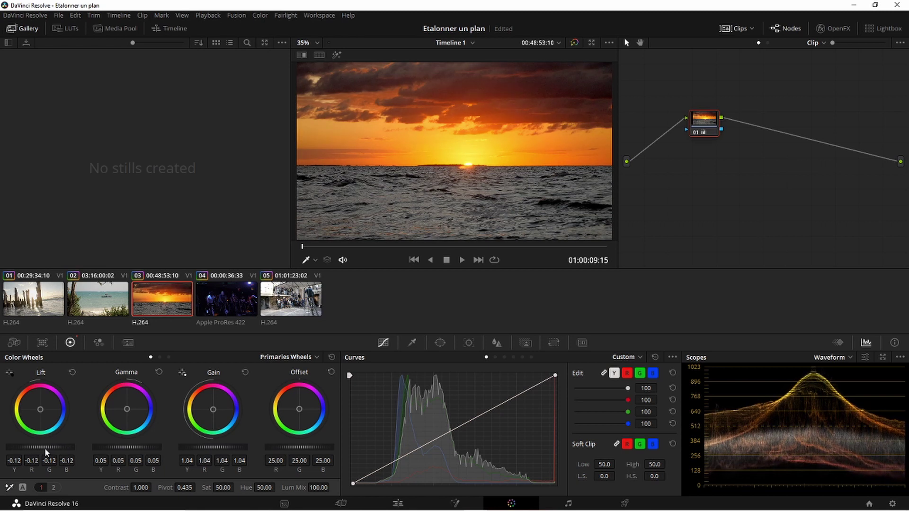
- On clip 04's node, set the gain to 1.15, the gamma to 0.06 and the lift to -0.01
left_click(232, 308)
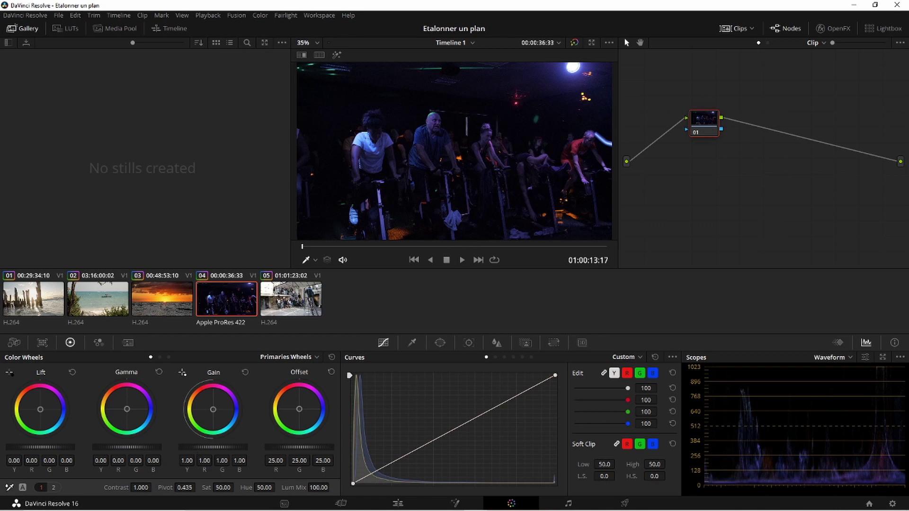
left_click_drag(212, 447, 234, 447)
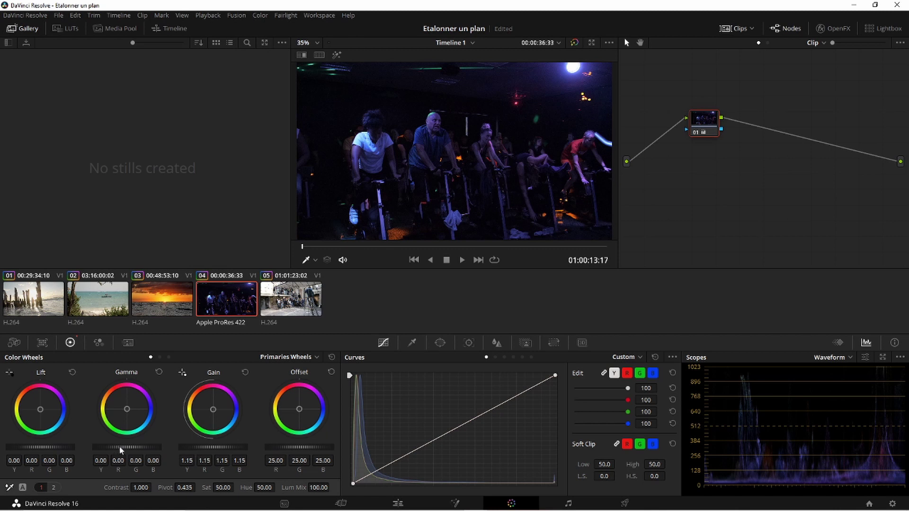
left_click_drag(121, 449, 144, 449)
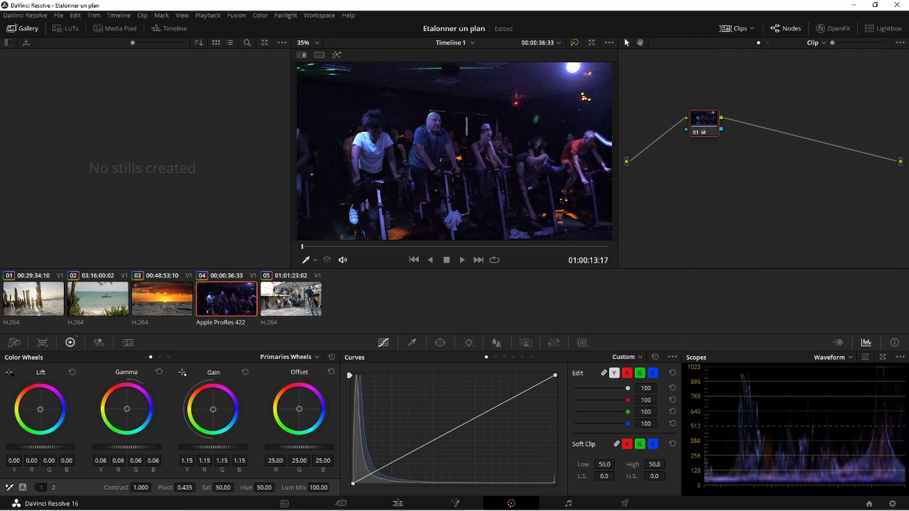
left_click_drag(55, 446, 53, 446)
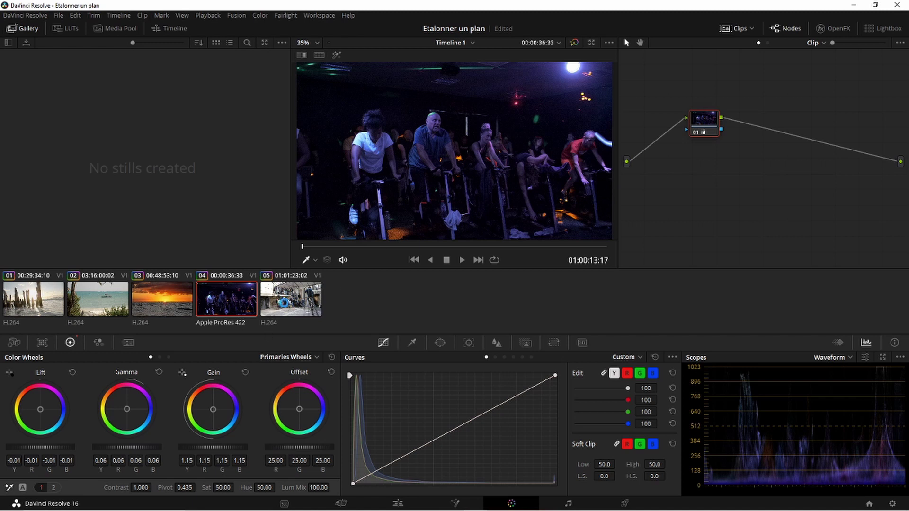
- Add a serial node to clip 05 and place it nearer the node graph's input
left_click(285, 307)
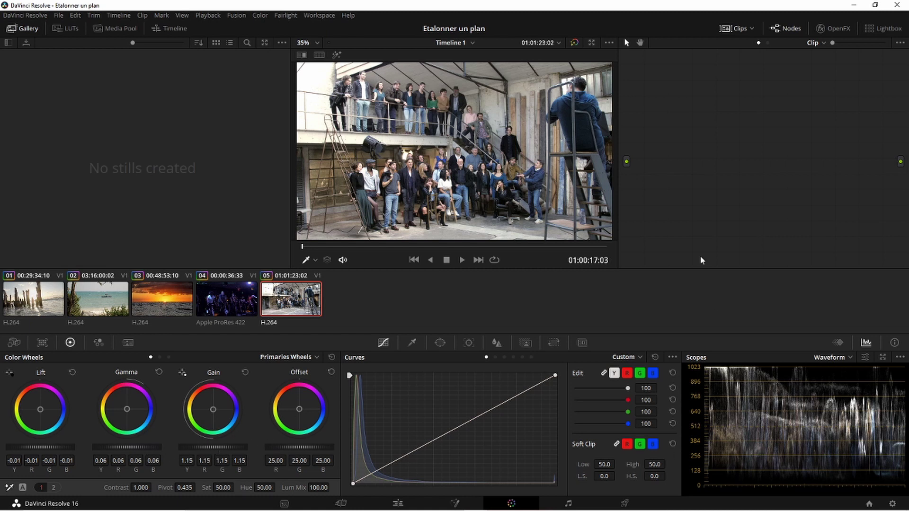
key("alt+s")
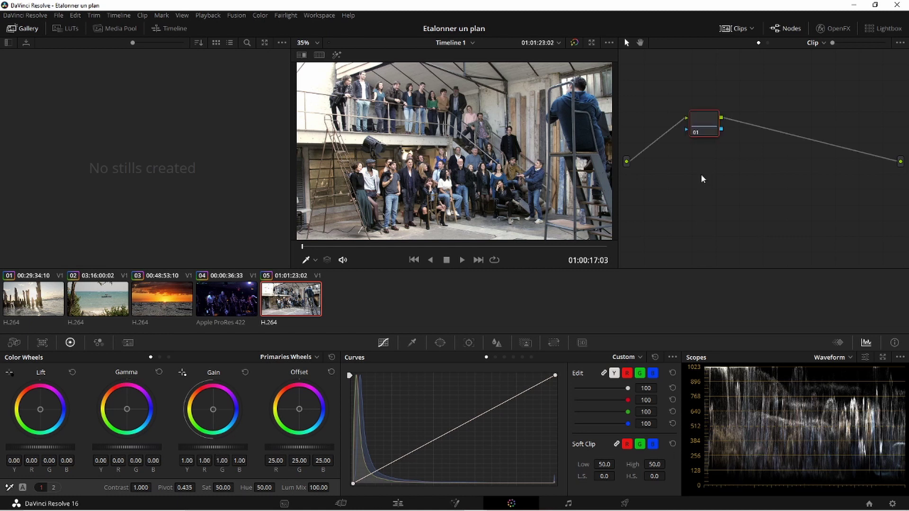
left_click_drag(699, 124, 661, 122)
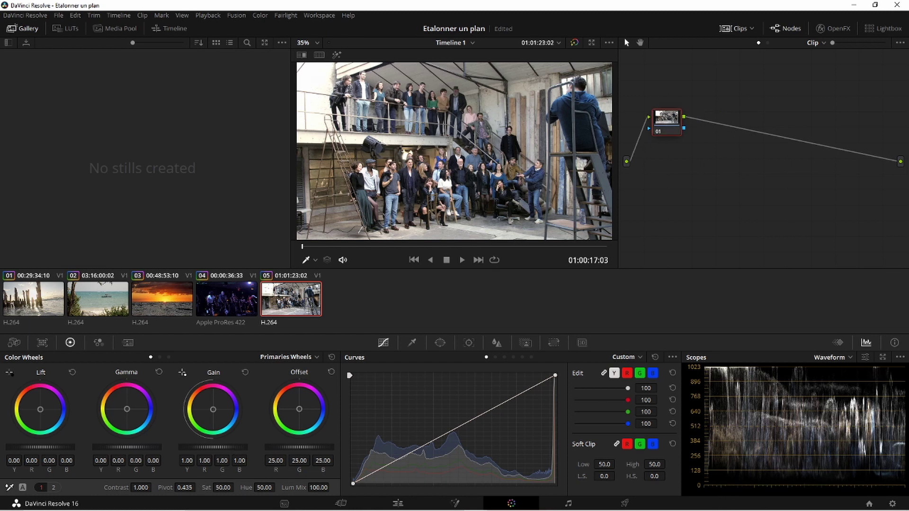
- Test lower and higher gain on clip 05, settle on 0.96, and move its node closer to the graph's input
left_click_drag(240, 460, 240, 460)
left_click_drag(232, 447, 209, 447)
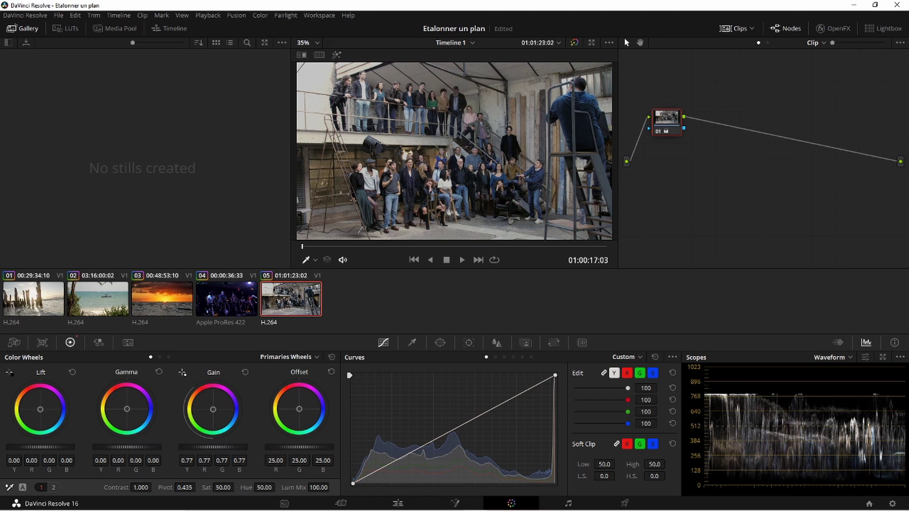
left_click_drag(209, 447, 229, 447)
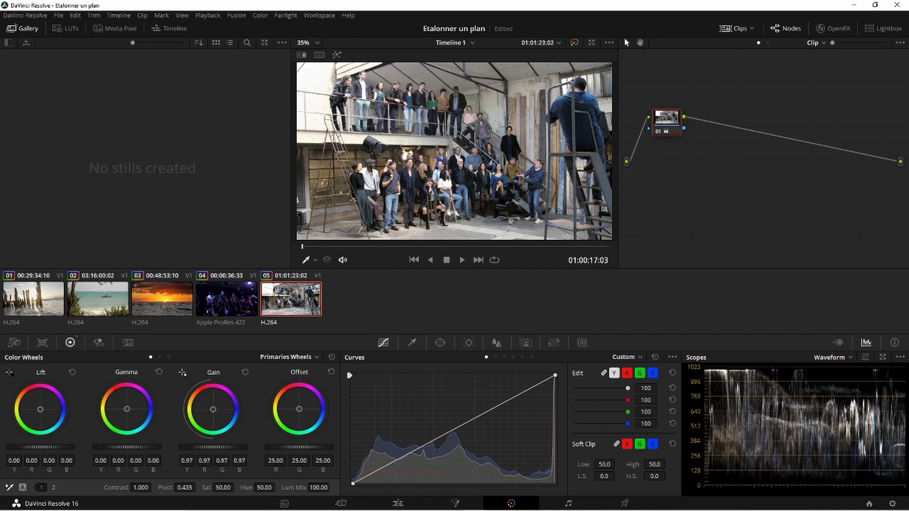
left_click_drag(213, 447, 250, 447)
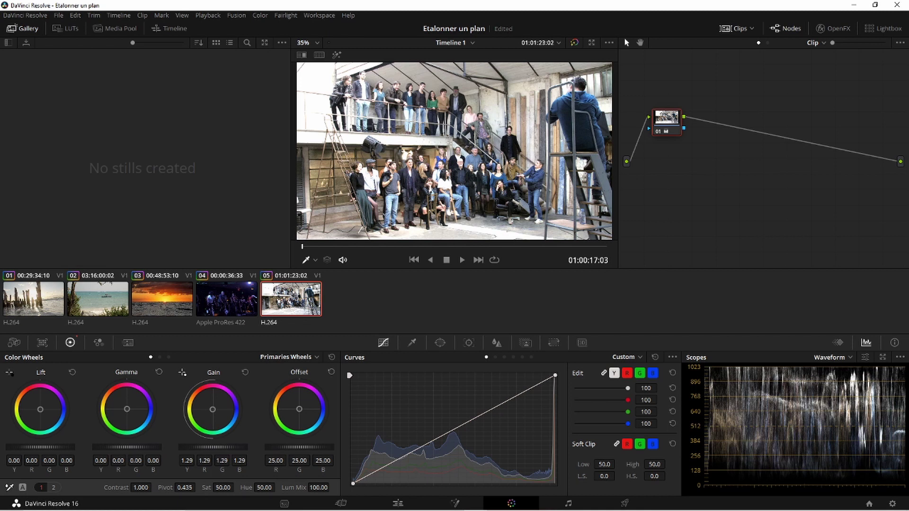
left_click_drag(250, 447, 212, 447)
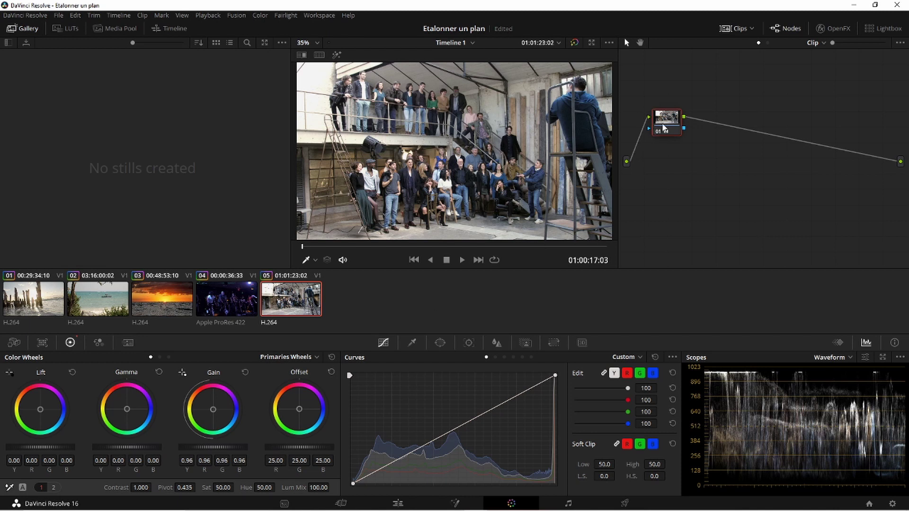
left_click_drag(663, 127, 652, 127)
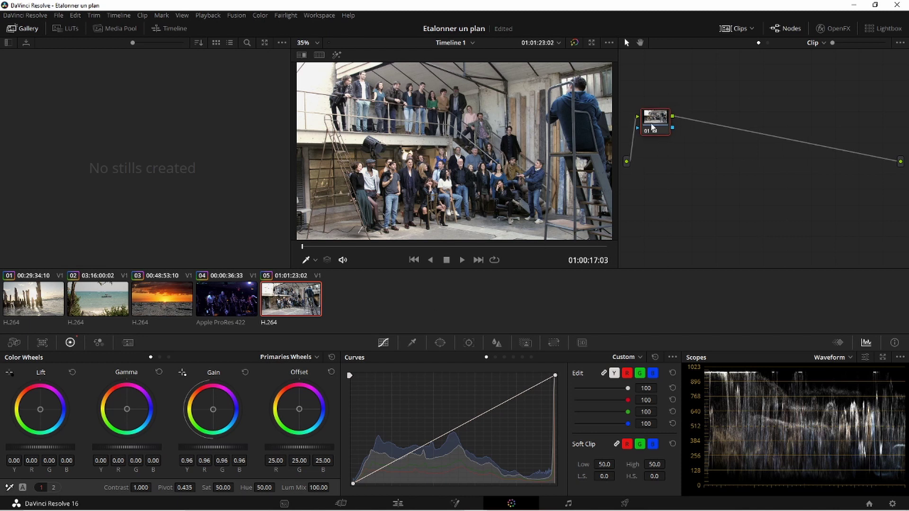
- Compare the color channels of clips 01, 02 and 03 on the Parade scope
left_click(45, 305)
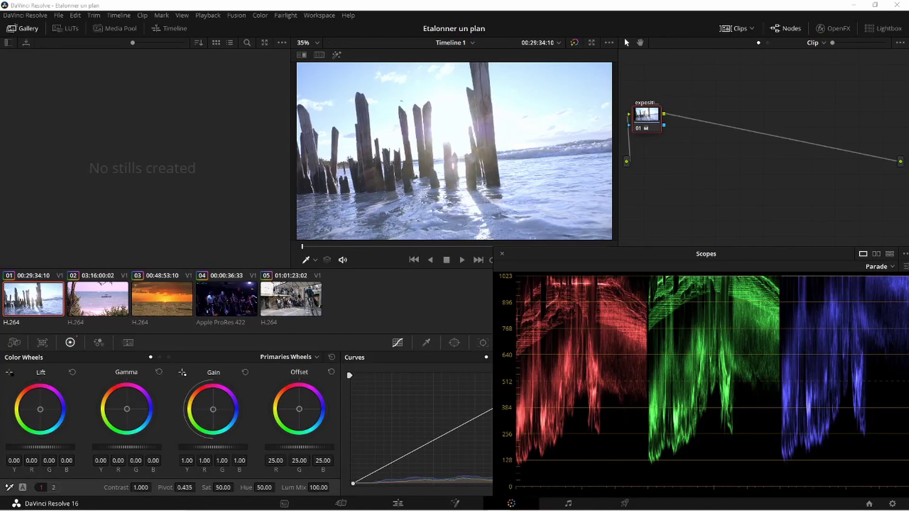
left_click(97, 305)
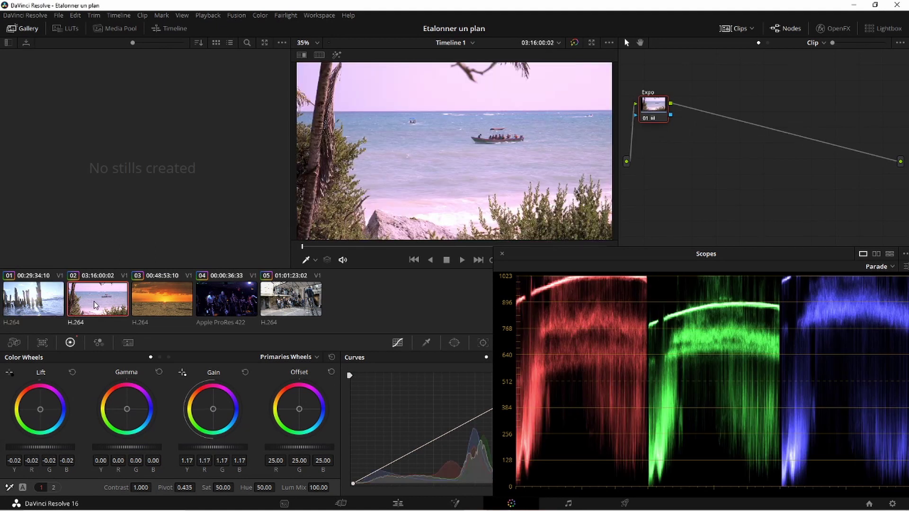
left_click(152, 299)
- Add a second serial node after clip 01's exposure node and label it WB
left_click(26, 307)
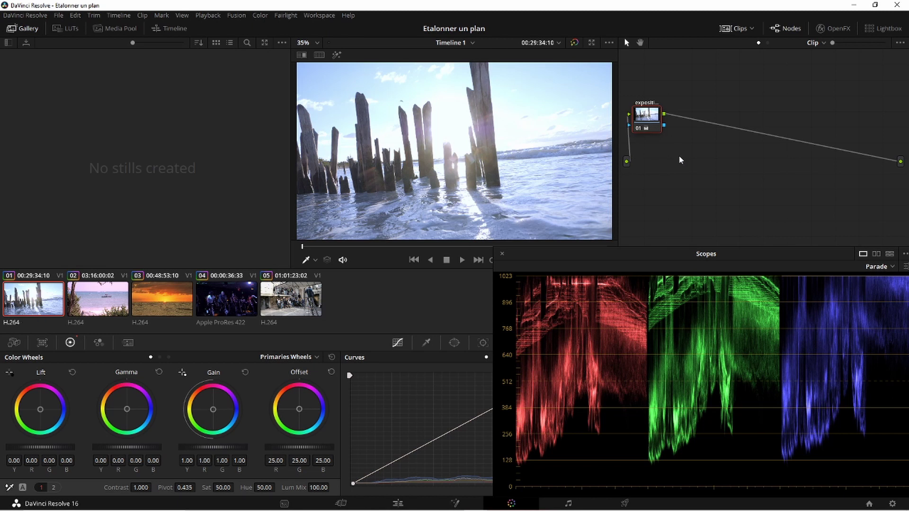
key("alt+s")
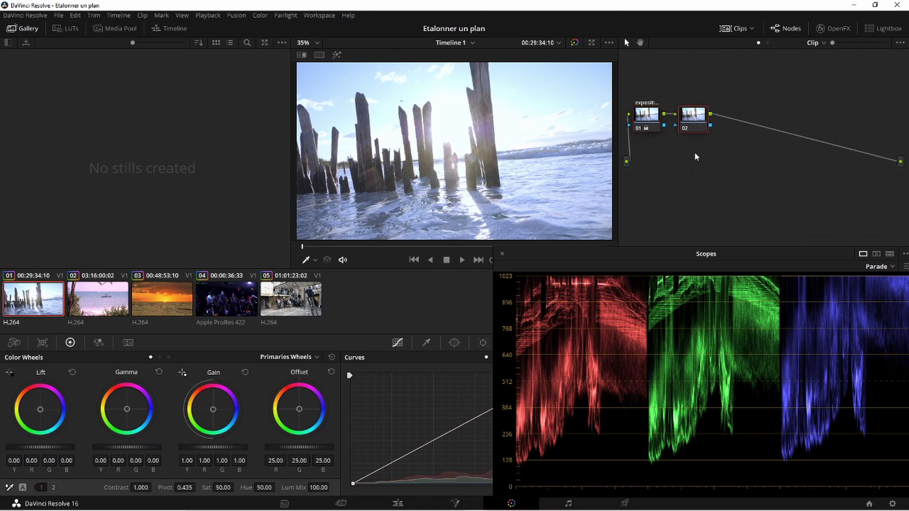
right_click(689, 120)
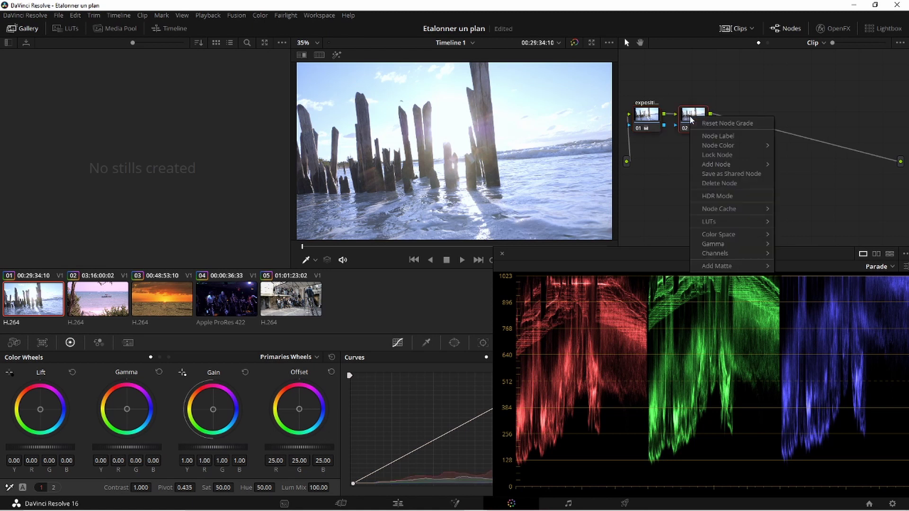
left_click(719, 135)
type("WB")
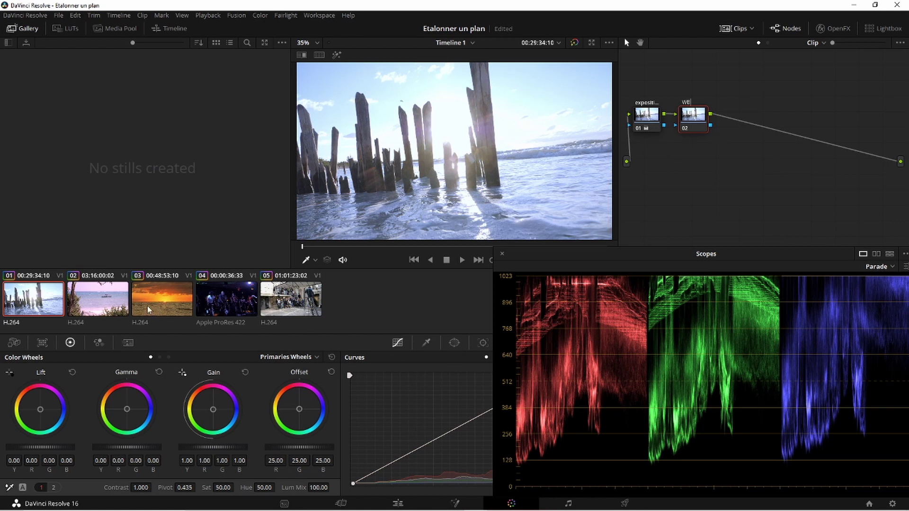
- Add a second serial node after clip 02's Expo node and label it WB
left_click(114, 303)
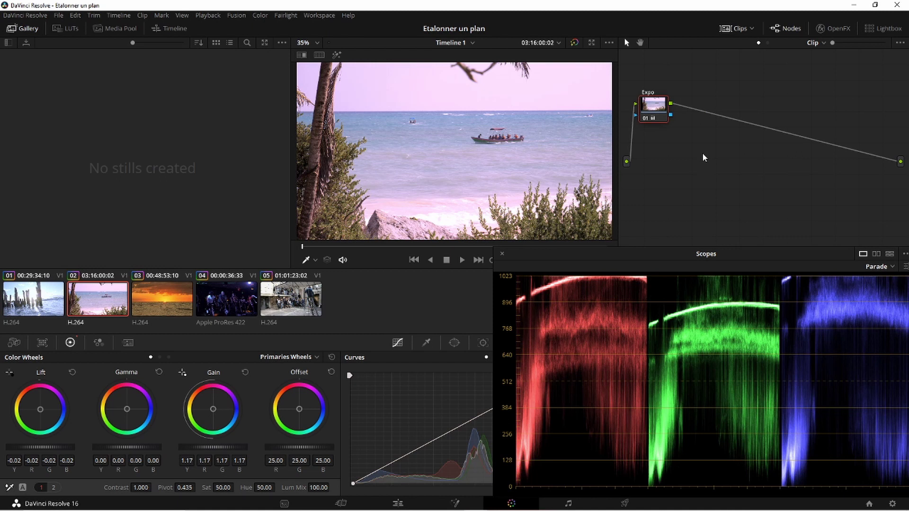
key("alt+s")
right_click(699, 106)
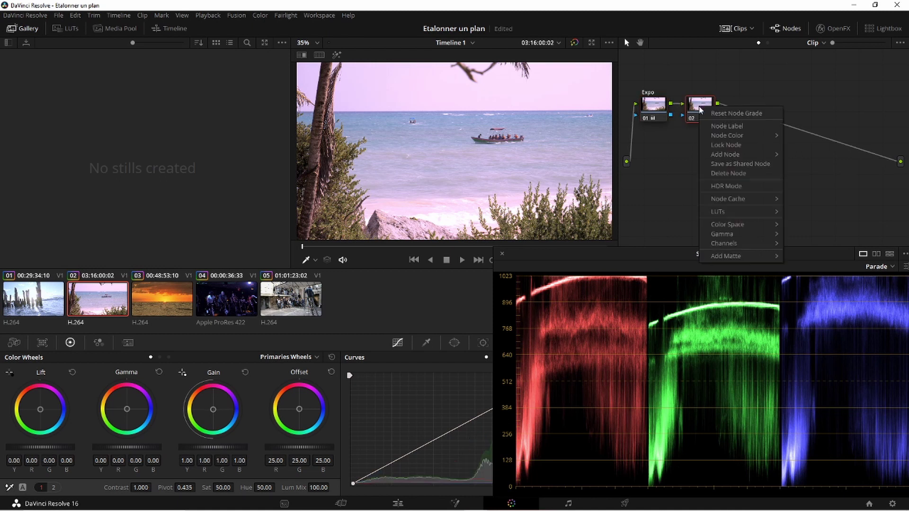
left_click(742, 125)
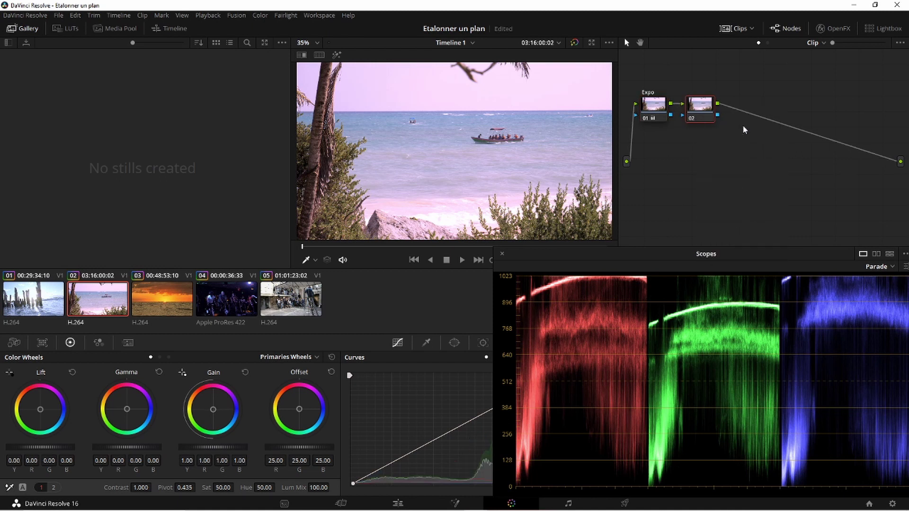
type("WE")
- Add a second serial node after clip 03's expo node and label it WB
left_click(170, 297)
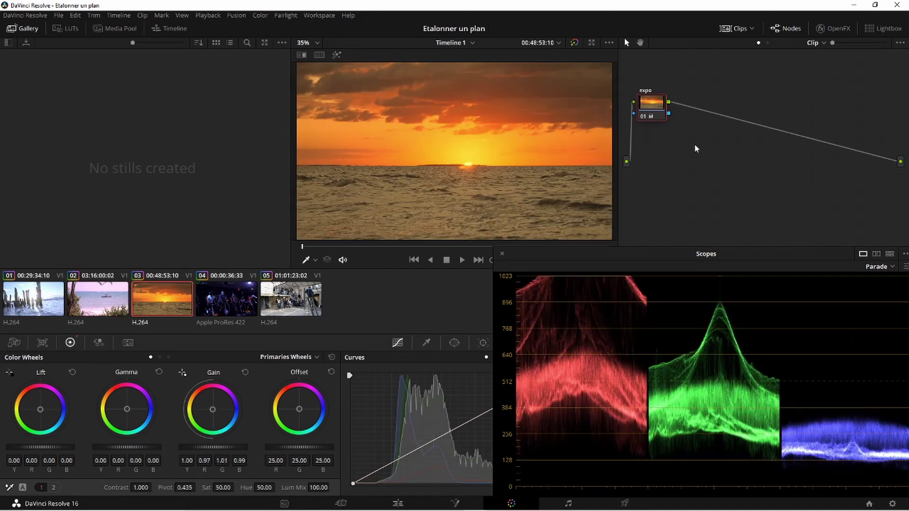
key("alt+s")
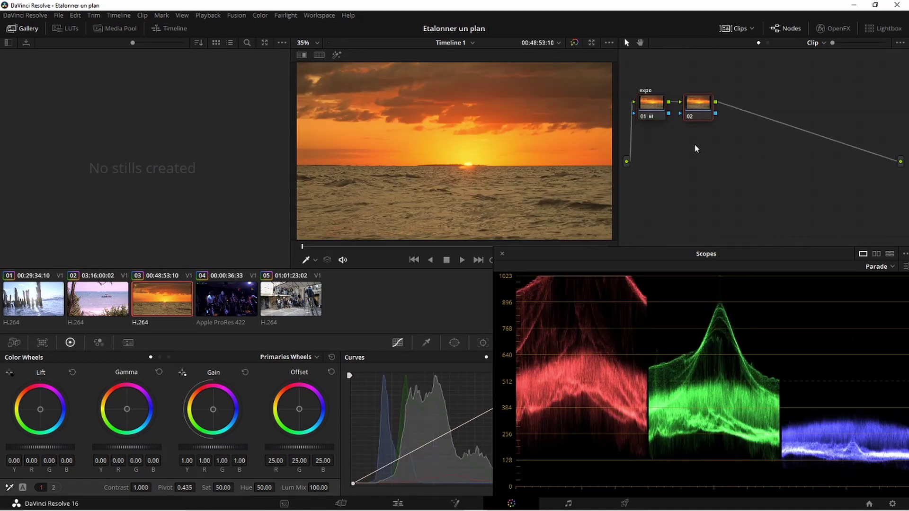
right_click(705, 114)
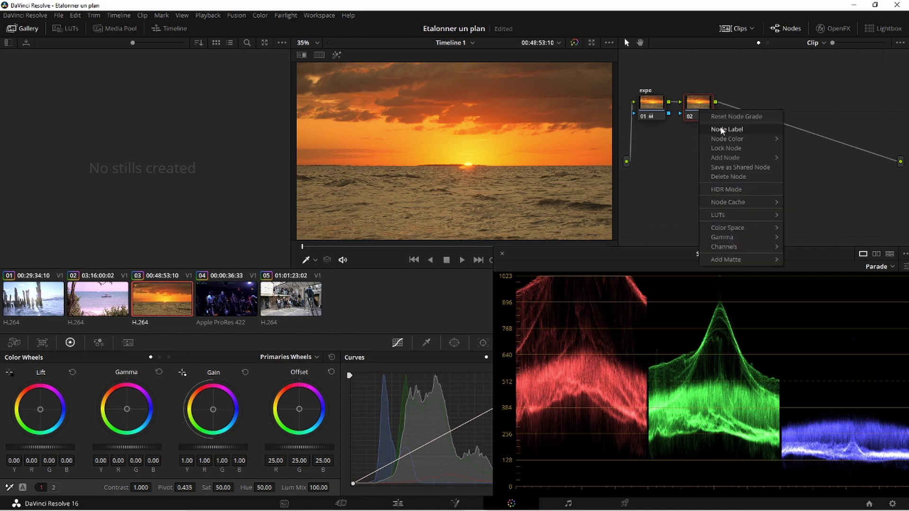
left_click(721, 127)
type("WB")
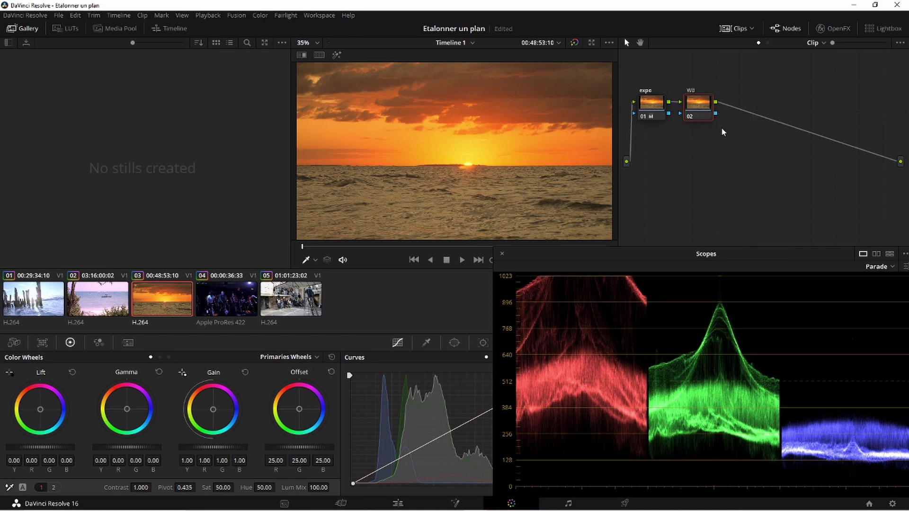
left_click(700, 167)
- Select clip 01's WB node and show the second page of primary adjustments with Temp and Tint
left_click(44, 304)
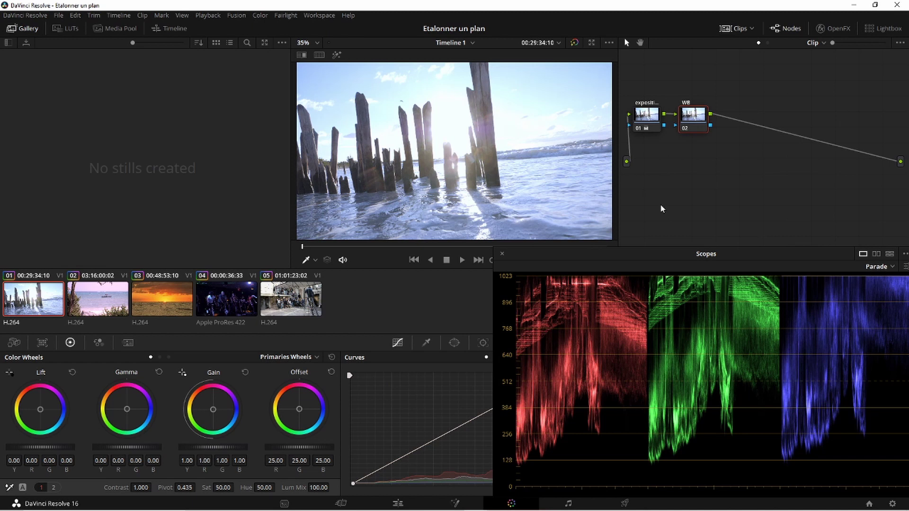
left_click(643, 119)
left_click(694, 120)
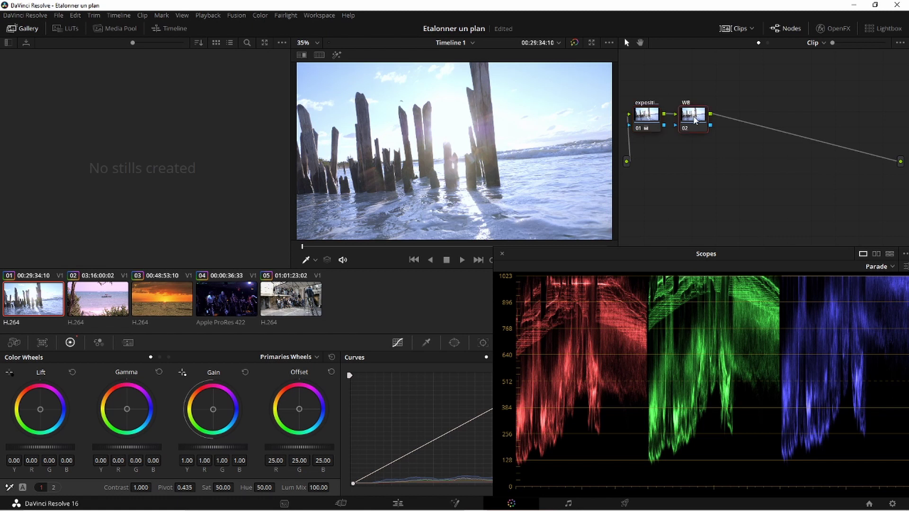
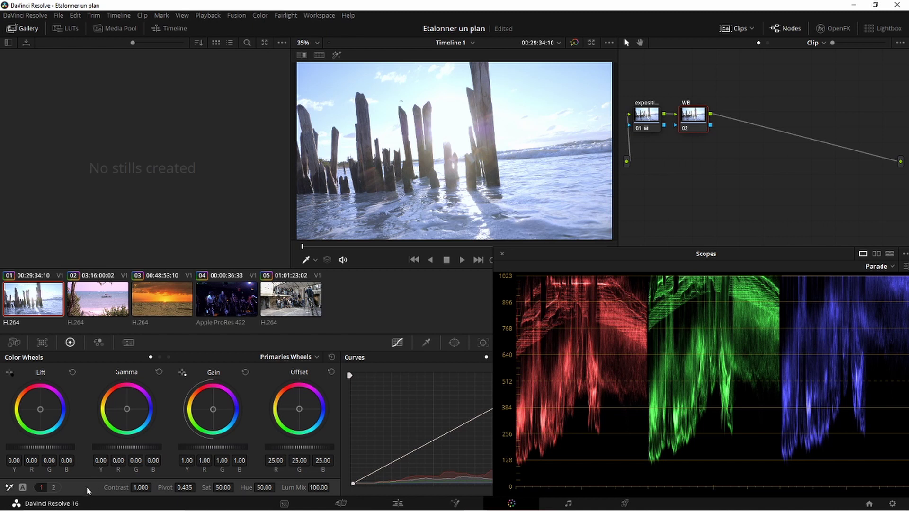
left_click(54, 487)
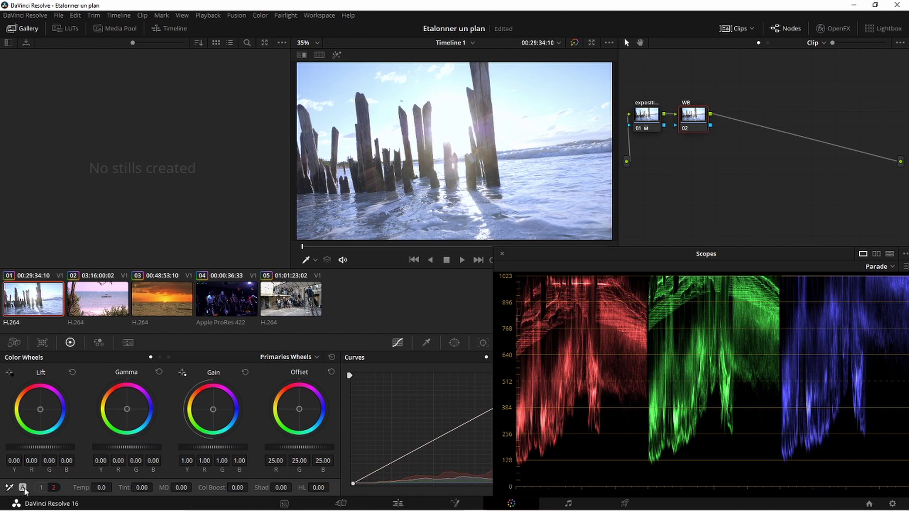
- Apply the automatic color balance to the WB nodes of clips 01 and 02
left_click(25, 490)
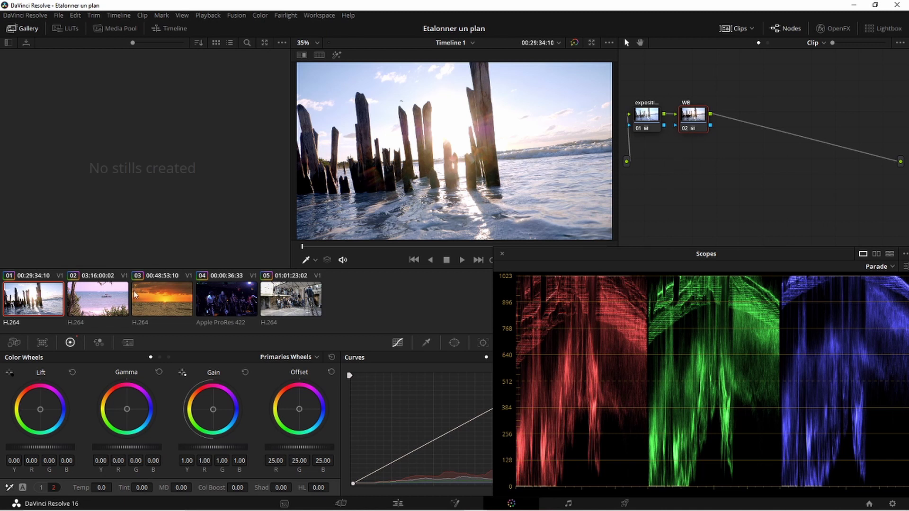
left_click(109, 304)
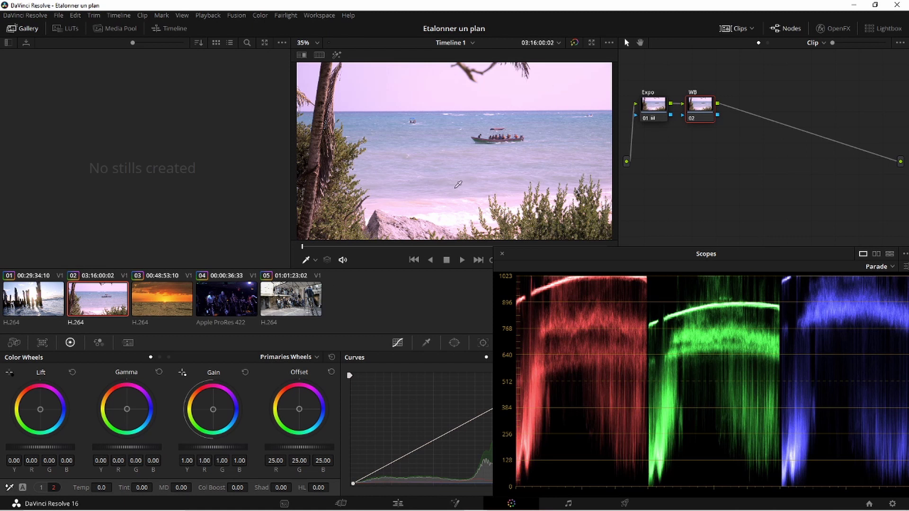
left_click(22, 488)
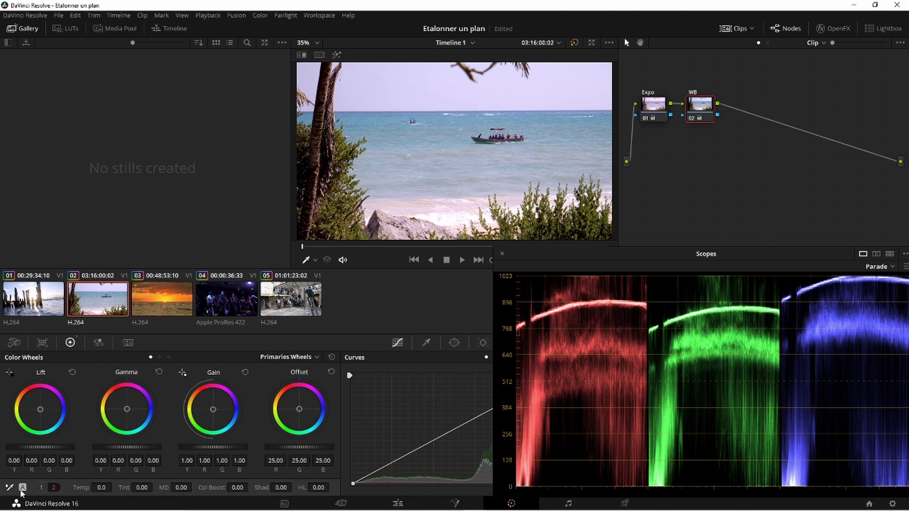
- Reset the grade of the WB nodes on clips 02 and 01
right_click(697, 107)
left_click(720, 113)
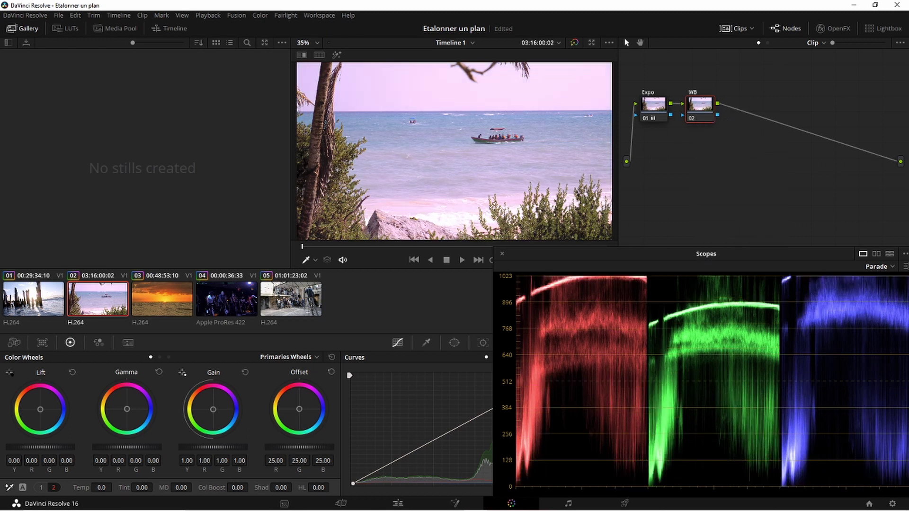
left_click(46, 301)
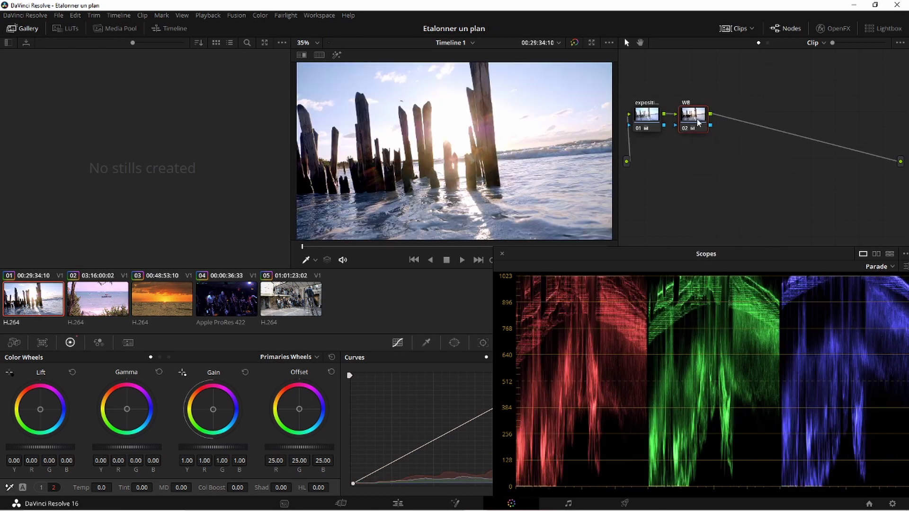
right_click(698, 123)
left_click(724, 127)
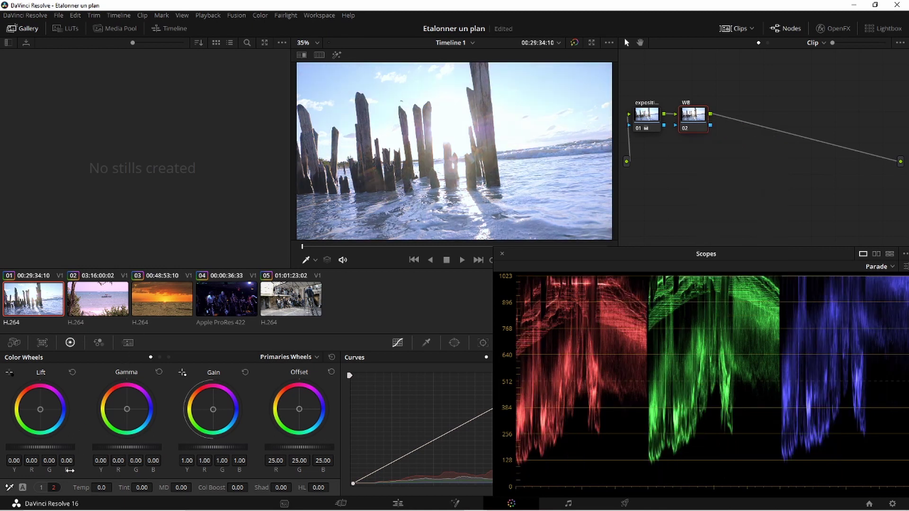
- Try correcting clip 01's white balance by sampling the pale water with the white balance picker, and reset the primaries
left_click(8, 487)
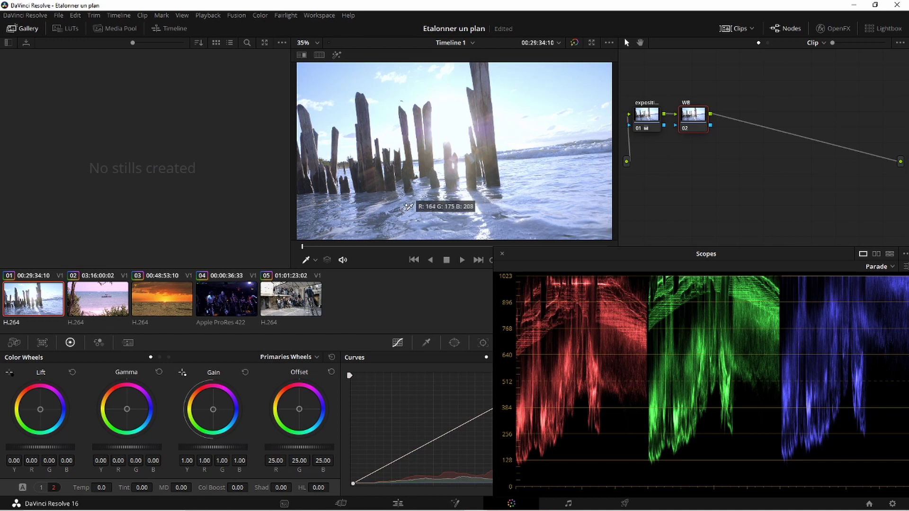
left_click(380, 204)
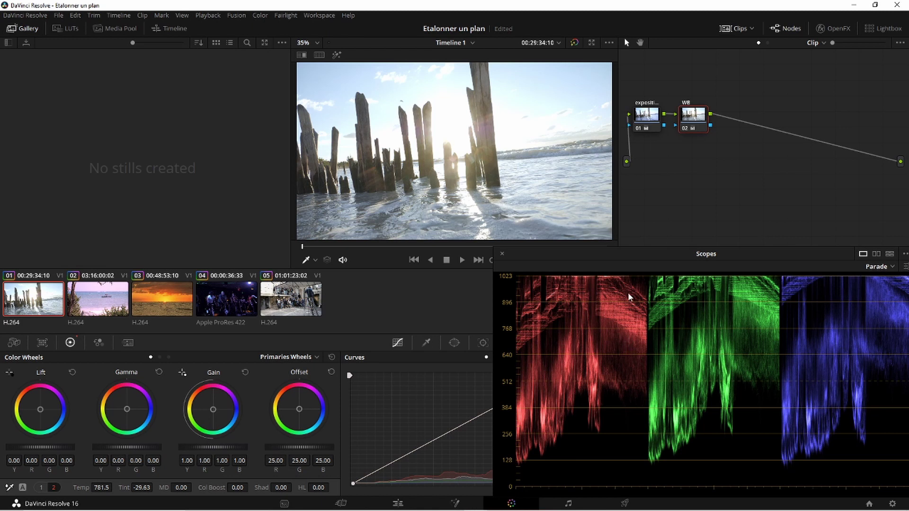
left_click(331, 356)
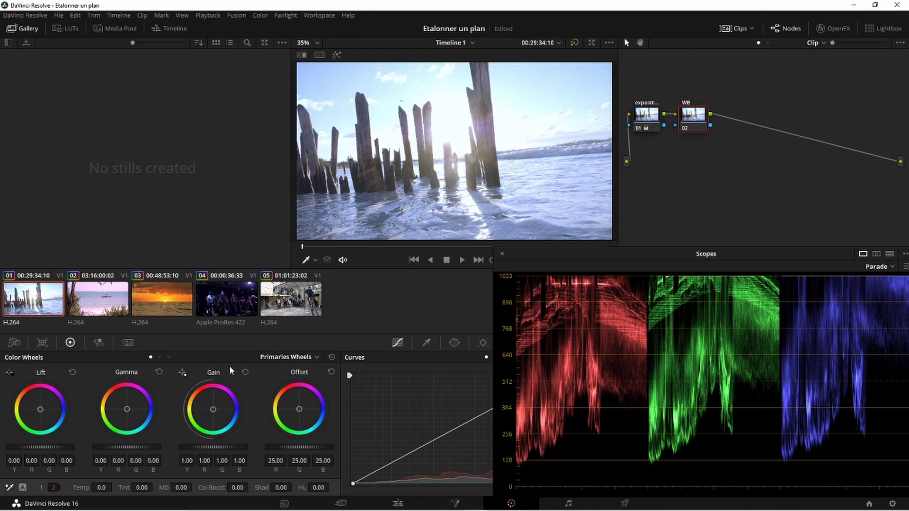
- Resample clip 01's pale water with the white balance picker to get Temp 653.6 and Tint -24.91
left_click(9, 487)
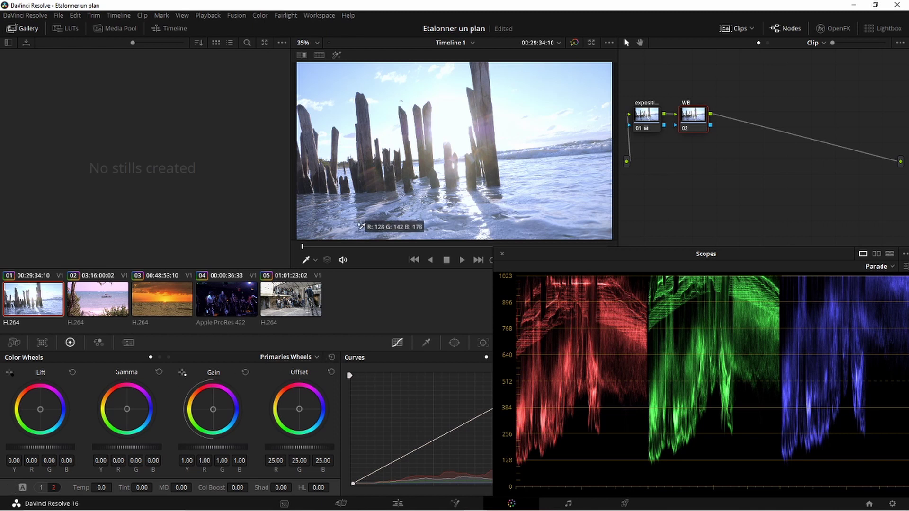
left_click(378, 204)
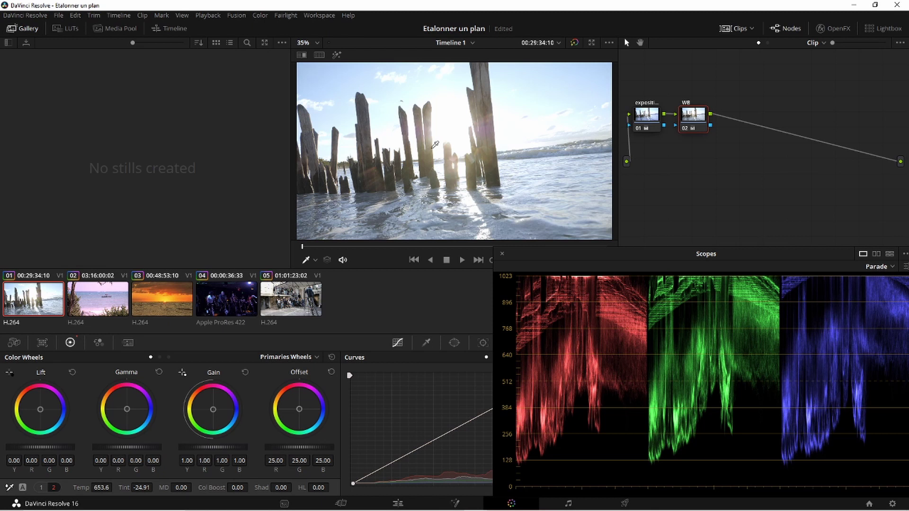
- Correct clip 02's white balance by sampling the bright surf beside the rock, settling on Temp 29.5 and Tint -49.72
left_click(9, 487)
left_click(104, 304)
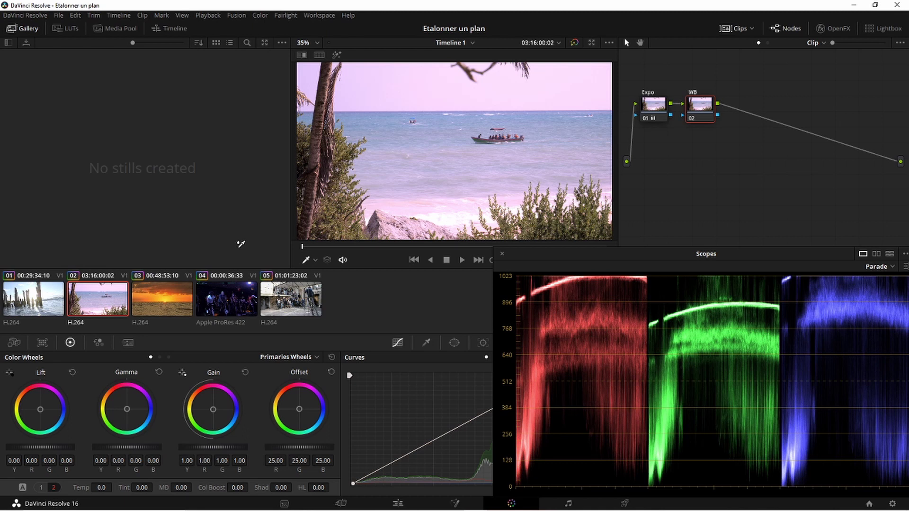
left_click(445, 217)
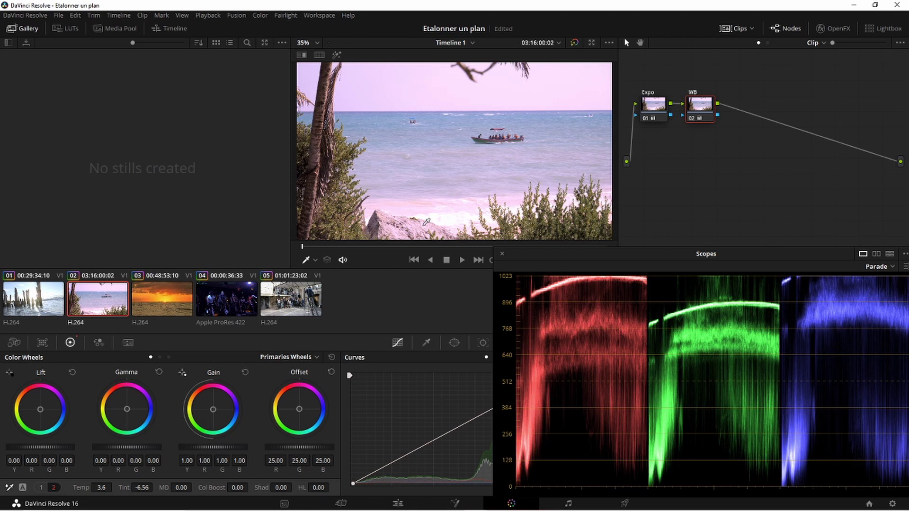
left_click(424, 225)
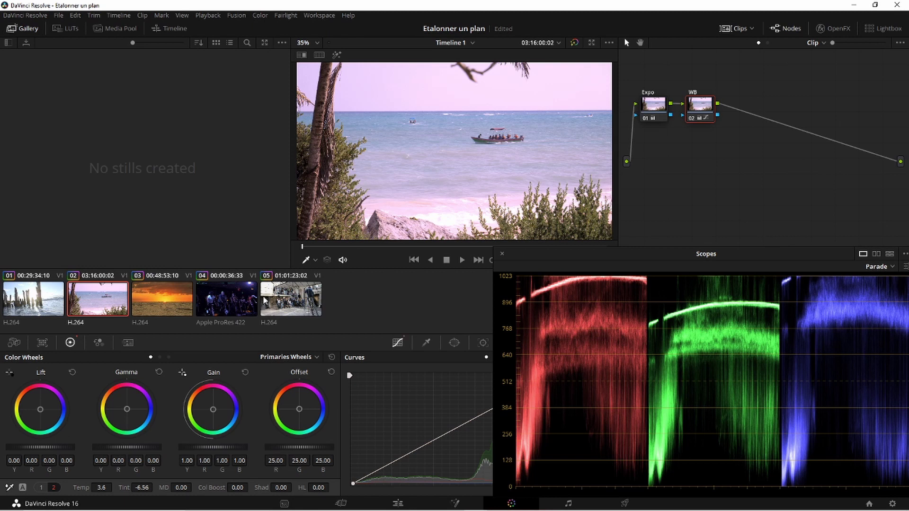
left_click(11, 488)
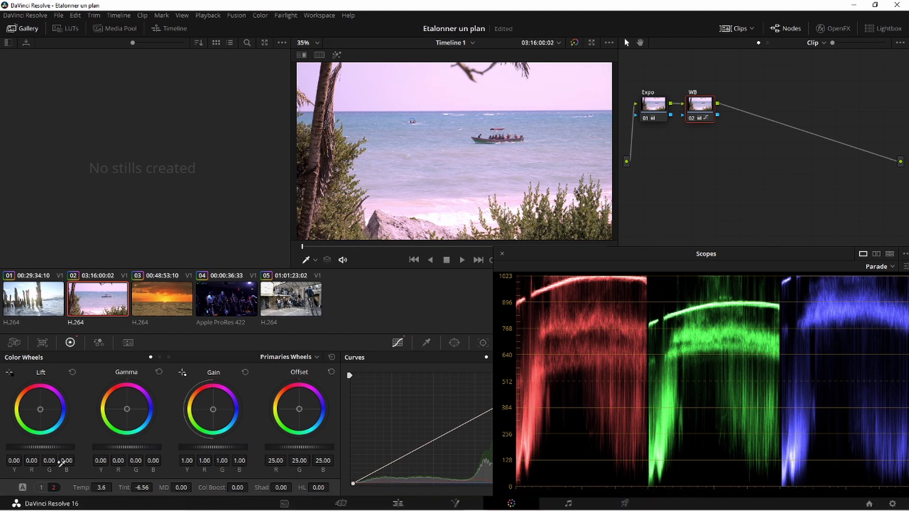
left_click(424, 221)
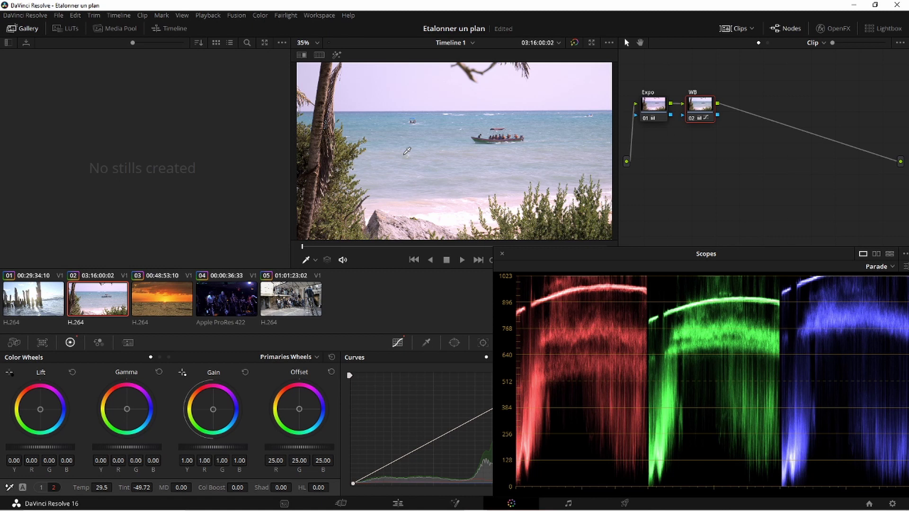
- Try correcting clip 03's white balance by sampling the upper clouds, and reset the primaries
left_click(155, 305)
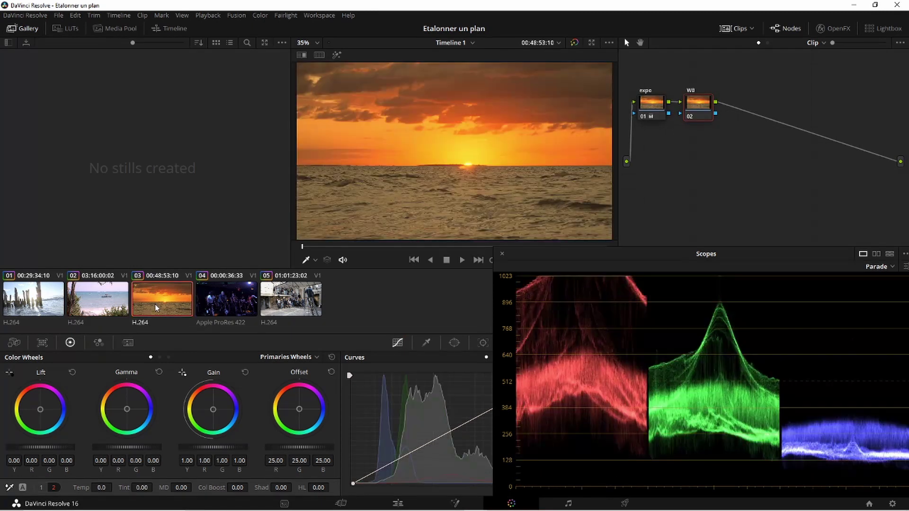
left_click(10, 487)
left_click(440, 214)
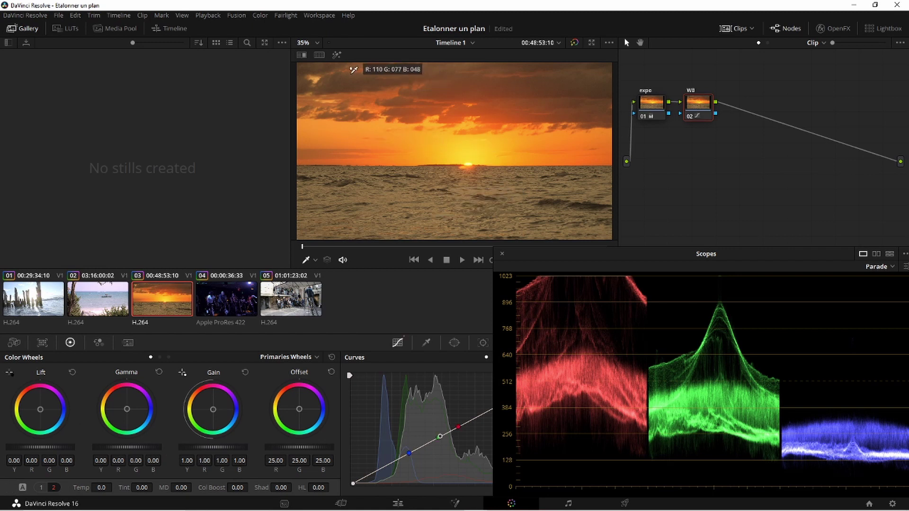
left_click(317, 77)
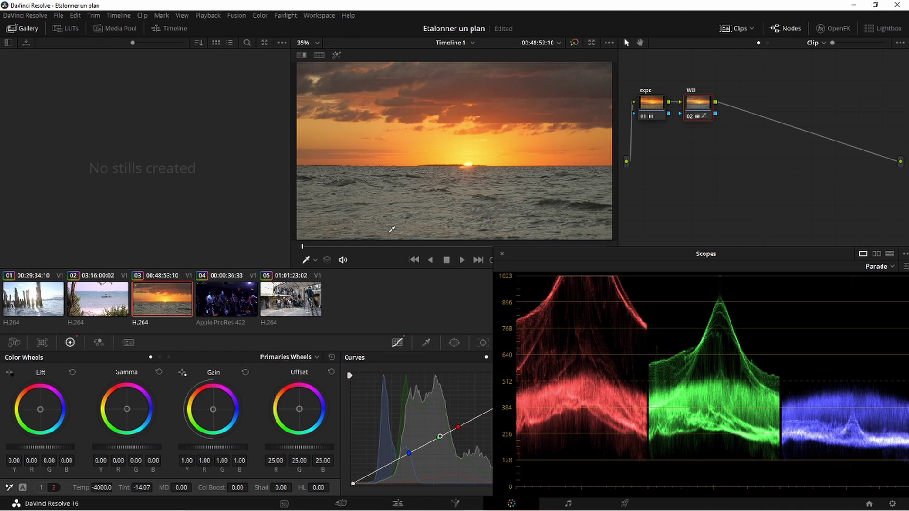
left_click(331, 357)
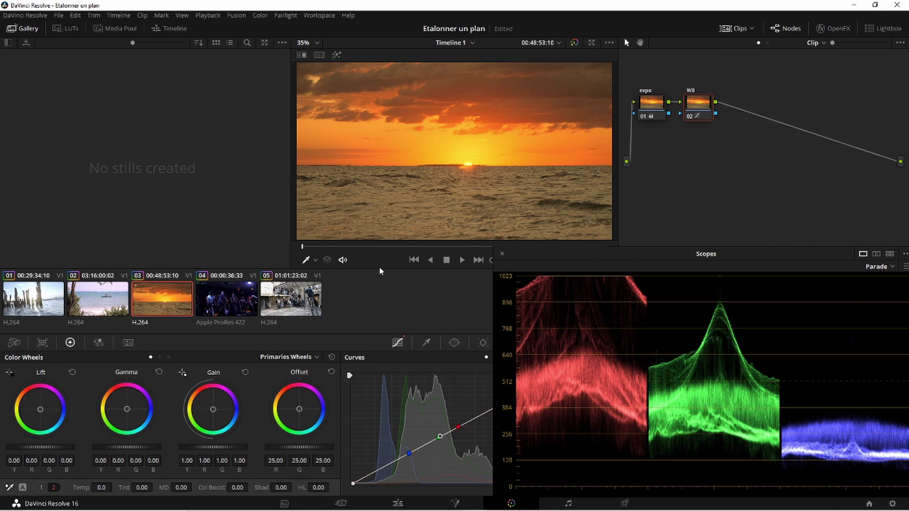
- Try the white balance picker on clip 03's upper clouds again, reset the primaries, and return to clip 01
left_click(13, 487)
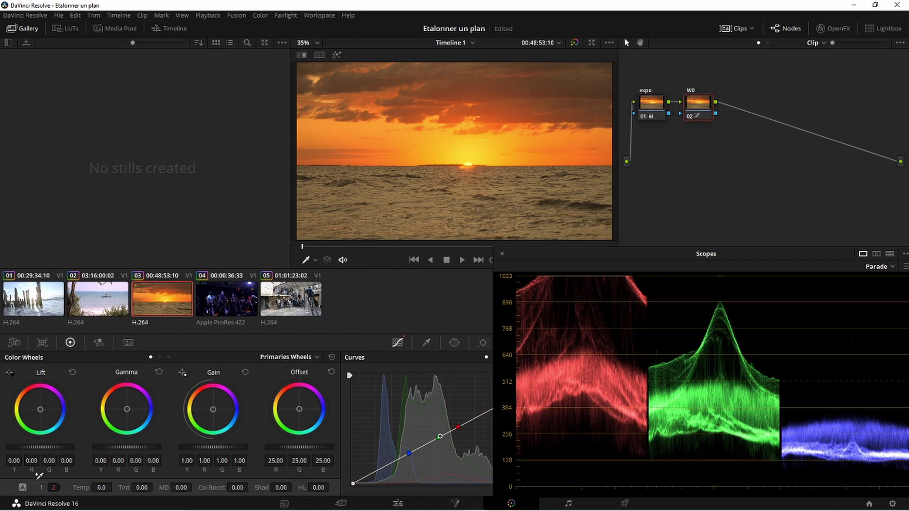
left_click(315, 78)
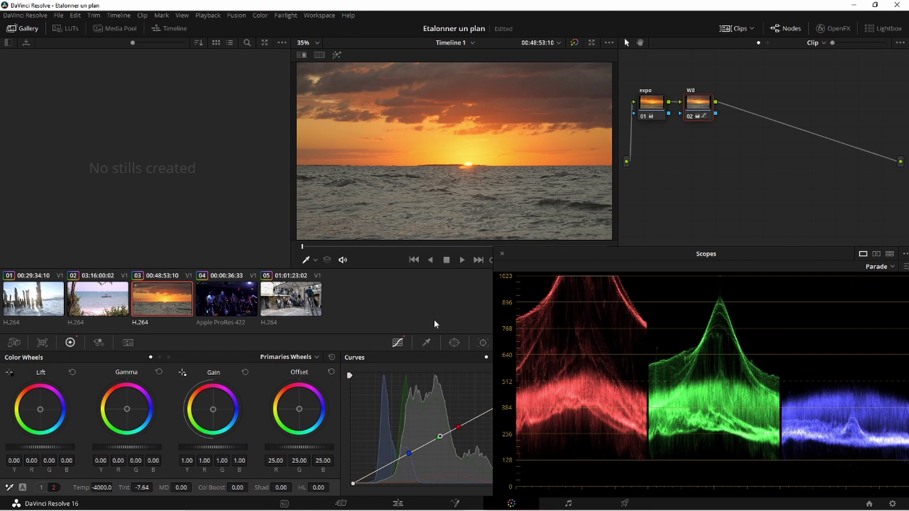
left_click(332, 358)
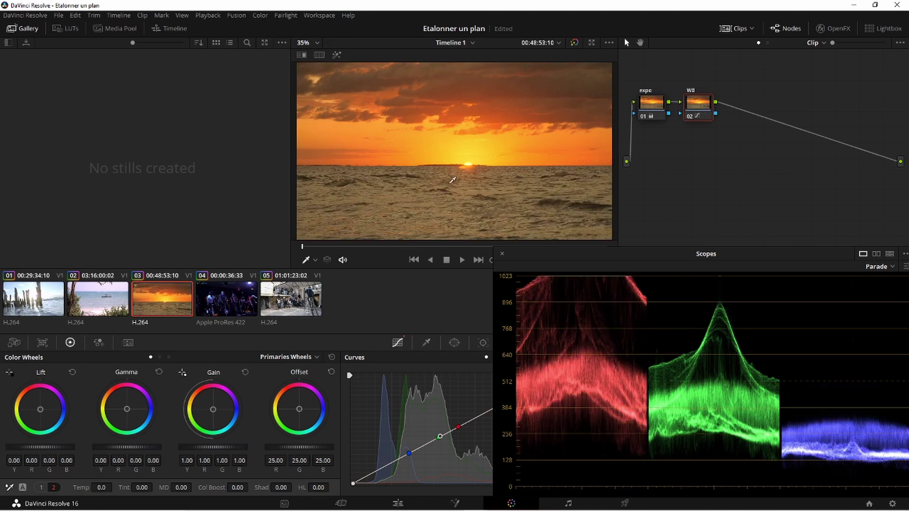
left_click(49, 302)
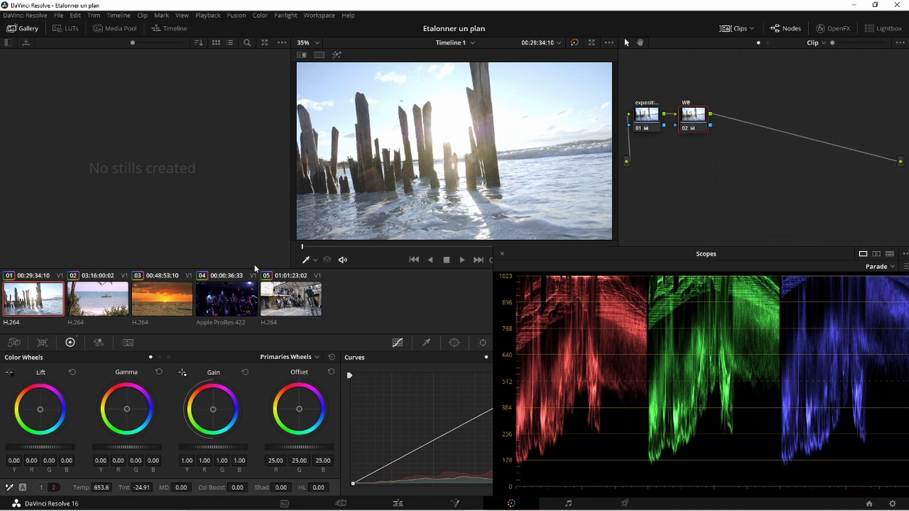
- Warm clip 01's white balance by raising Temp to 1400
left_click(9, 371)
left_click(10, 488)
left_click(10, 374)
left_click(182, 373)
left_click_drag(103, 488, 102, 488)
left_click_drag(102, 487, 115, 487)
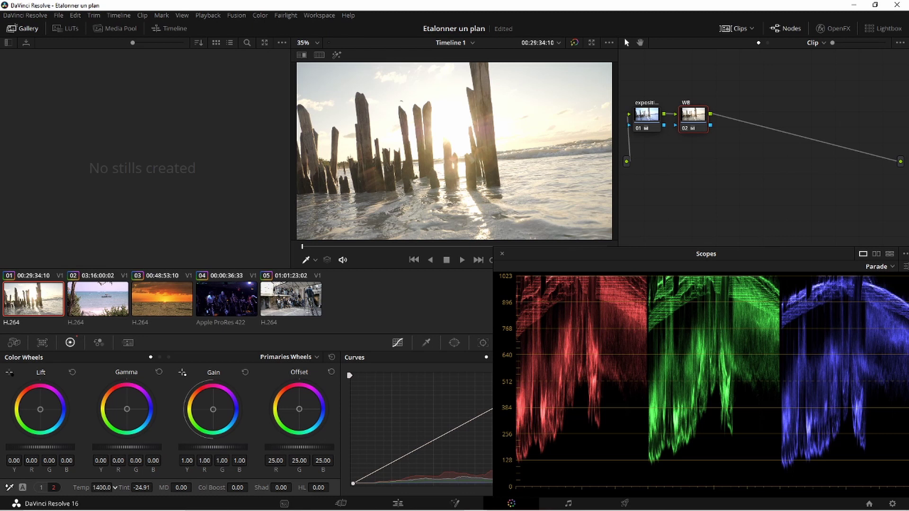
- Try clip 01's Temp at the extremes of -4000 and 4000, and settle on 750
left_click_drag(102, 487, 33, 488)
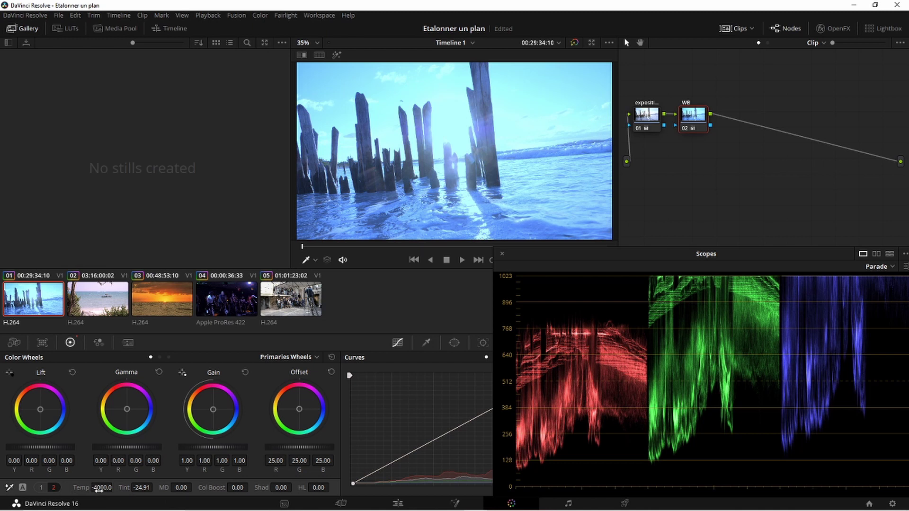
left_click_drag(99, 490, 115, 486)
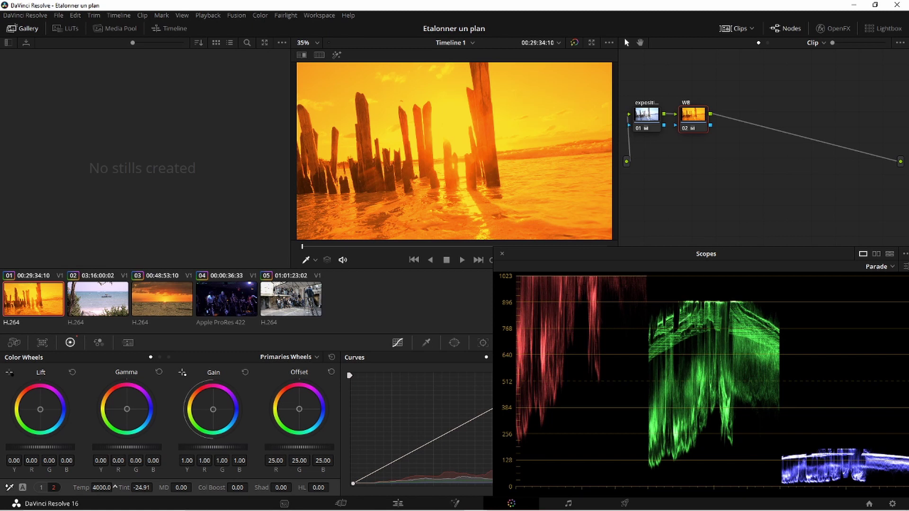
left_click_drag(114, 487, 111, 486)
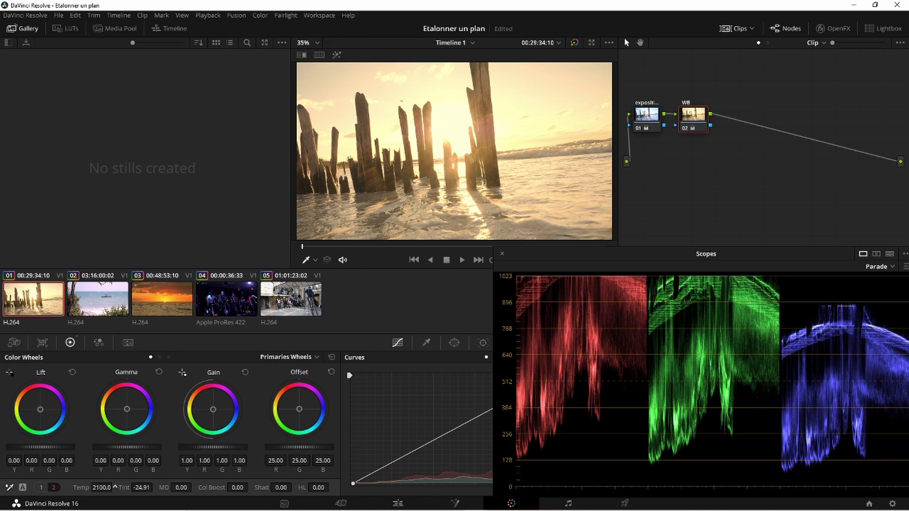
left_click_drag(115, 487, 170, 487)
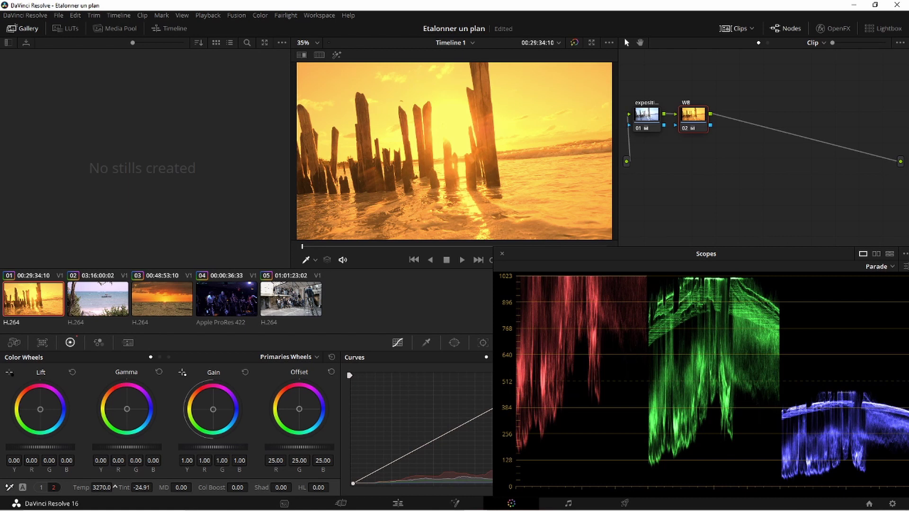
left_click_drag(115, 486, 114, 487)
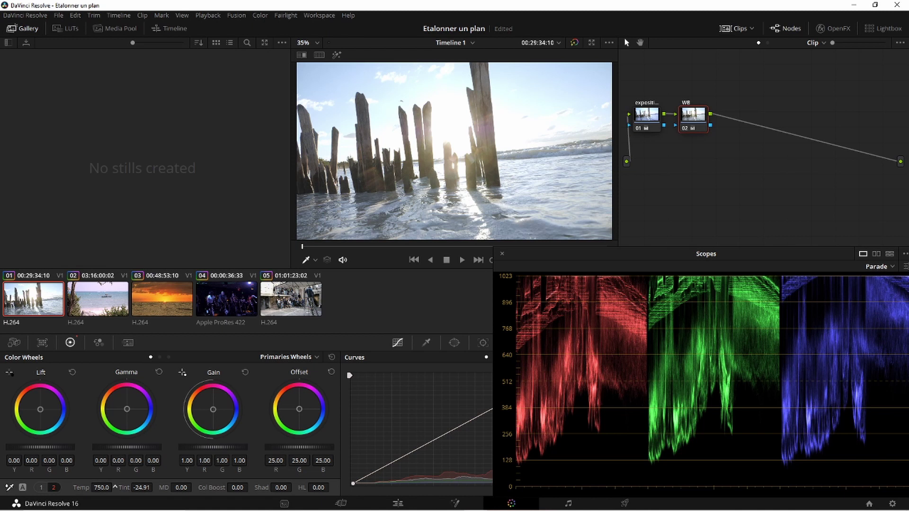
- Try Tint up to 100 on clip 01, and settle on Temp 1770 and Tint -10.50
left_click_drag(101, 487, 124, 487)
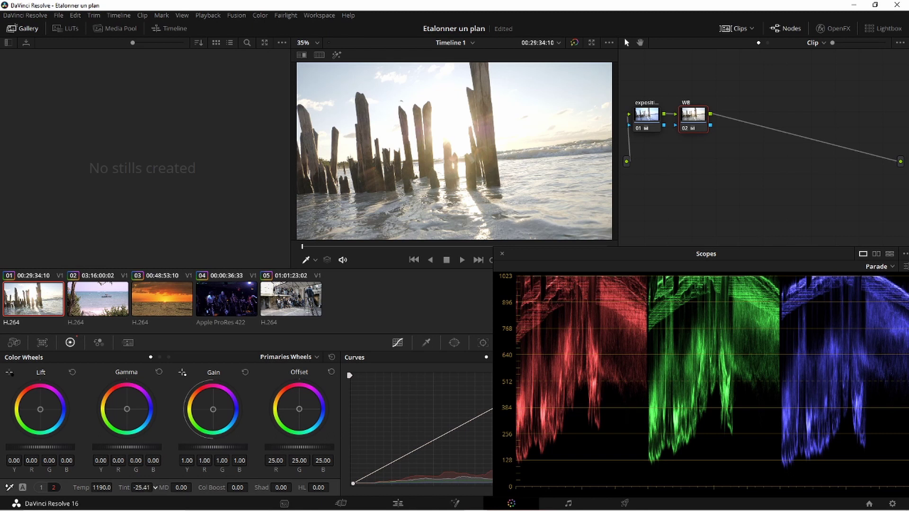
left_click_drag(142, 488, 160, 487)
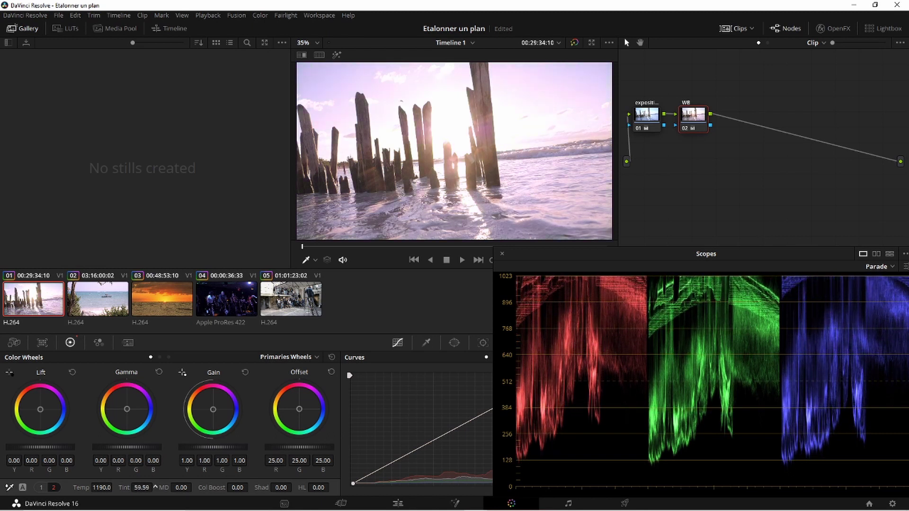
left_click_drag(155, 487, 166, 488)
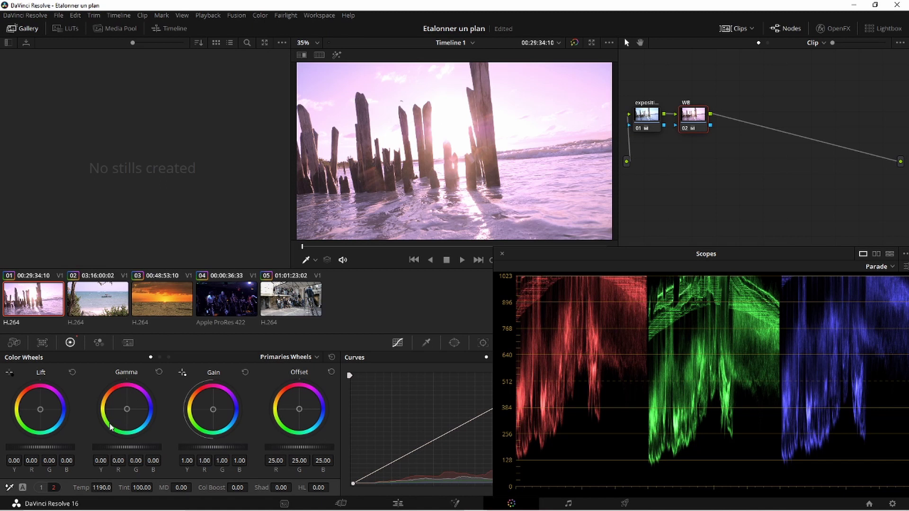
left_click_drag(141, 487, 155, 488)
left_click_drag(155, 487, 155, 488)
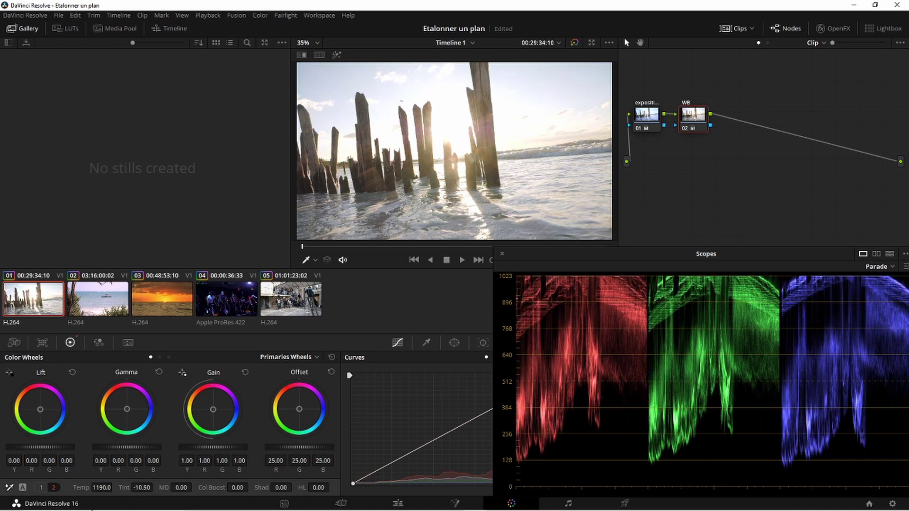
left_click_drag(102, 487, 115, 487)
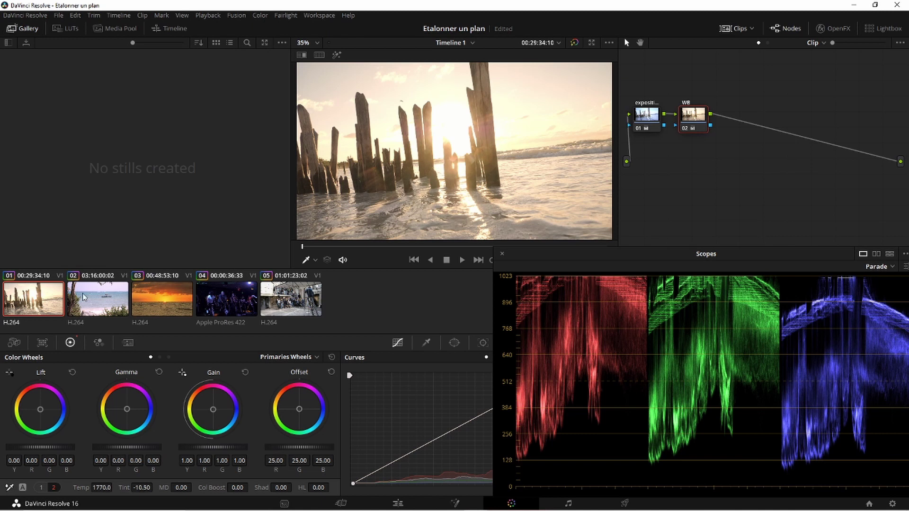
- Correct clip 02's white balance manually by setting Tint to -94 and Temp to -410.5
left_click(96, 297)
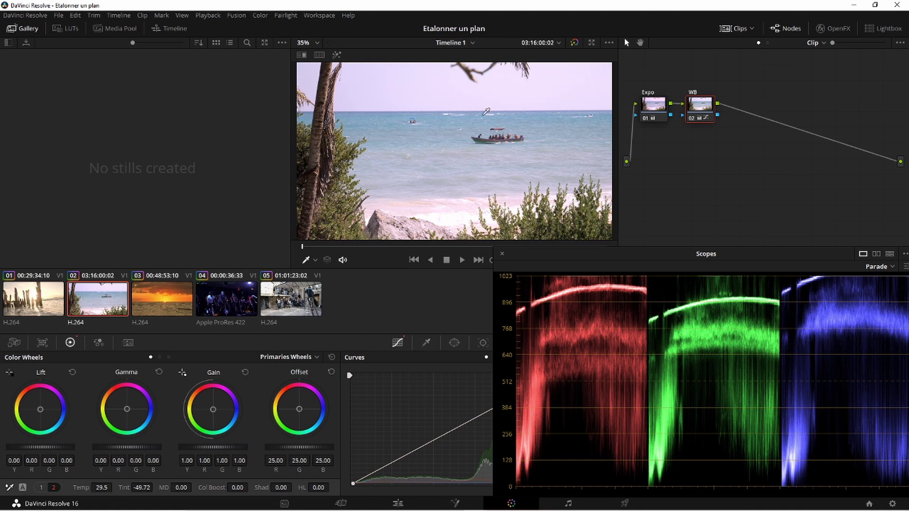
mouse_move(141, 487)
left_mouse_down()
mouse_move(130, 487)
mouse_move(155, 488)
left_mouse_up()
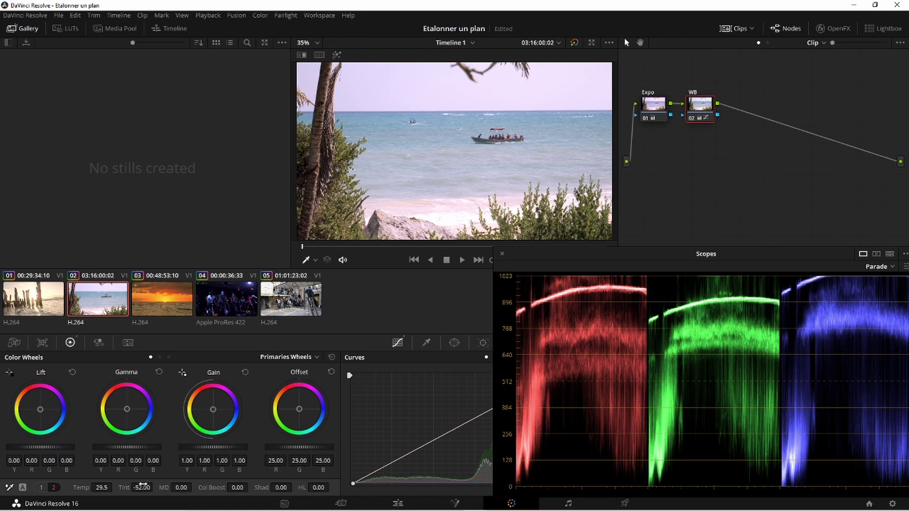
left_click_drag(142, 486, 105, 486)
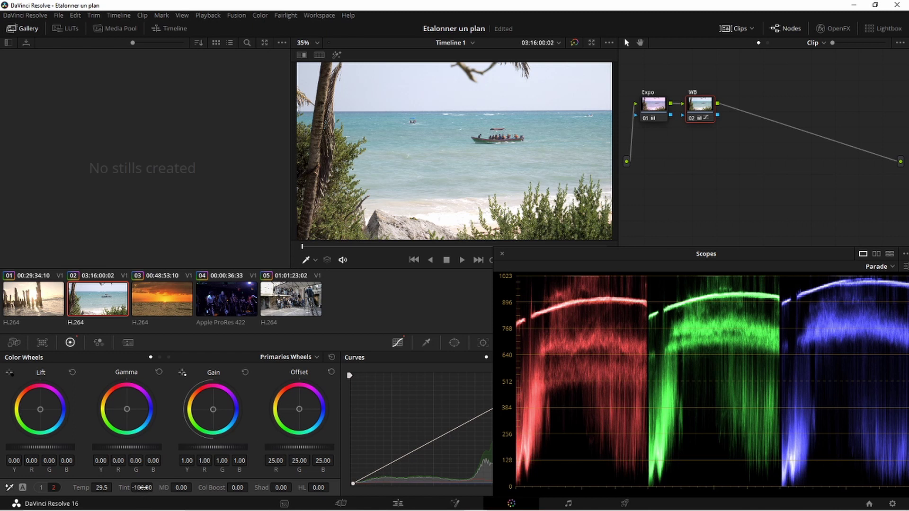
mouse_move(142, 488)
left_mouse_down()
mouse_move(155, 486)
mouse_move(142, 491)
left_mouse_up()
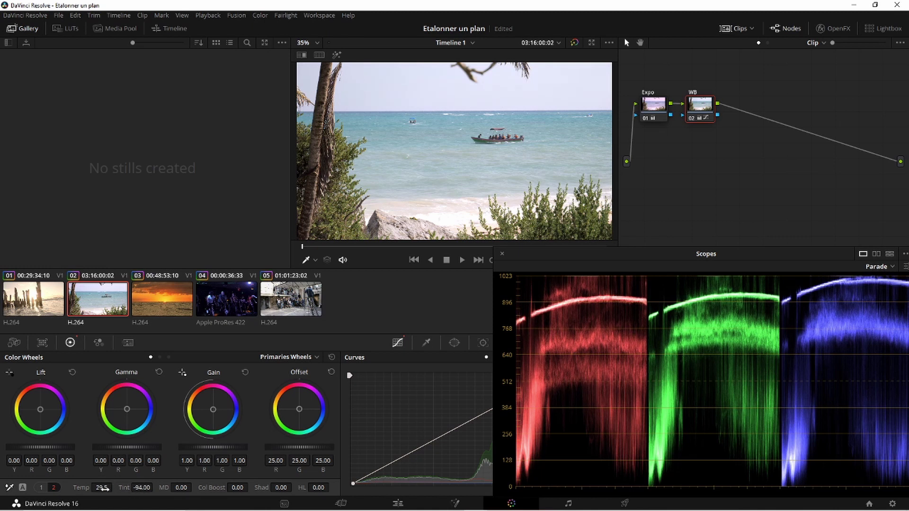
mouse_move(103, 488)
left_mouse_down()
mouse_move(78, 488)
mouse_move(111, 488)
mouse_move(93, 488)
left_mouse_up()
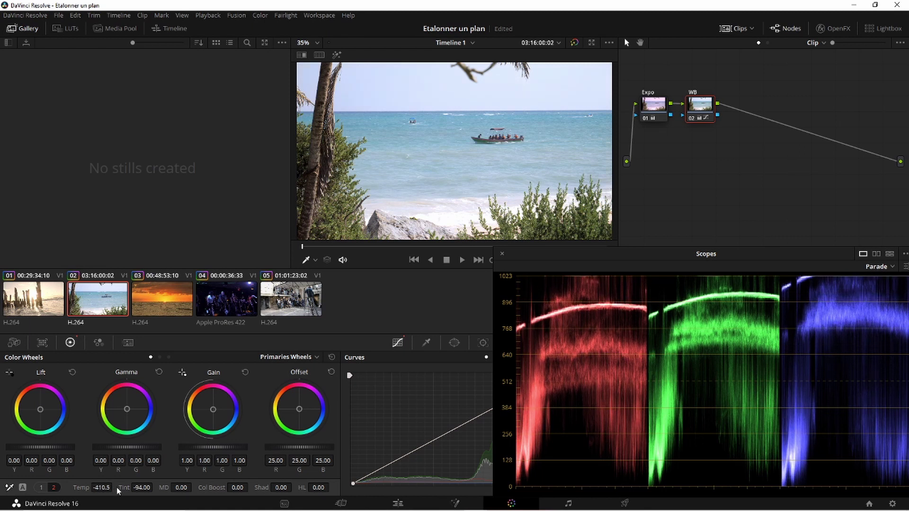
- Try cooling clip 03 with Temp -2510 and Tint 27.50, and reset its primaries
left_click(173, 310)
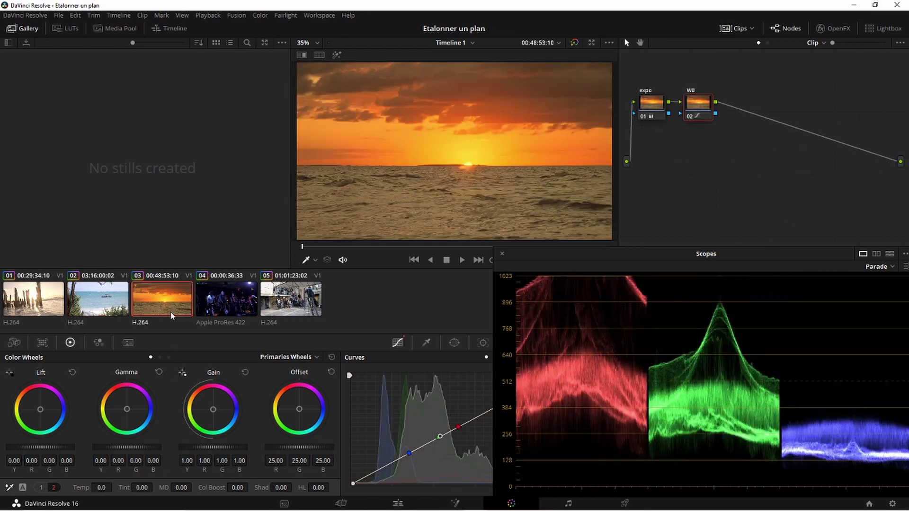
left_click_drag(99, 488, 155, 487)
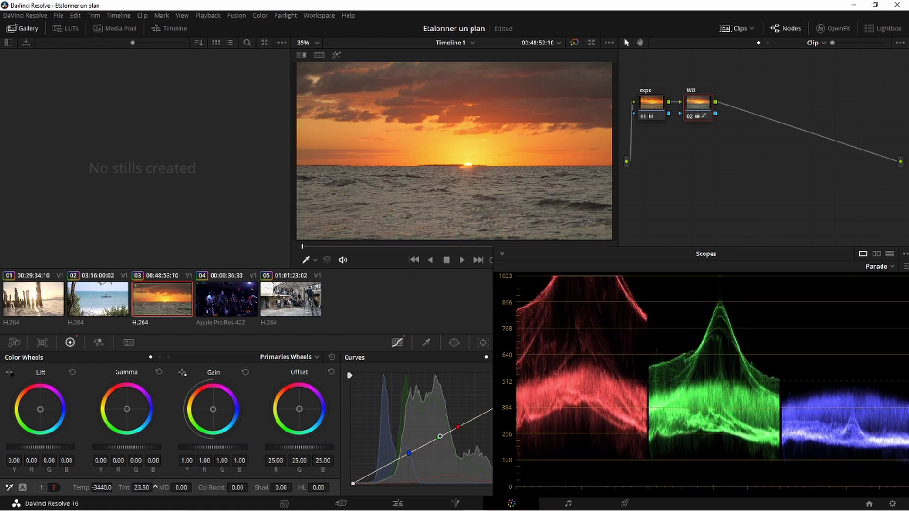
mouse_move(98, 489)
left_mouse_down()
mouse_move(114, 487)
mouse_move(102, 487)
left_mouse_up()
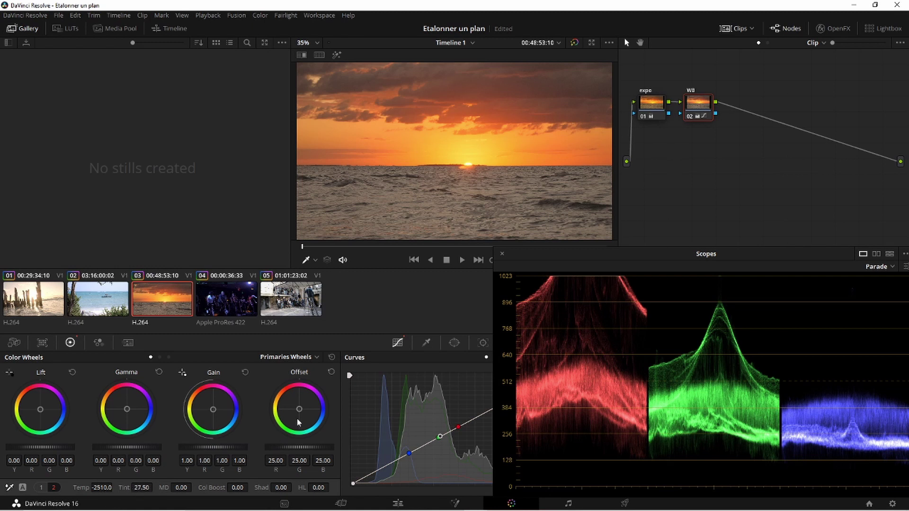
left_click(331, 357)
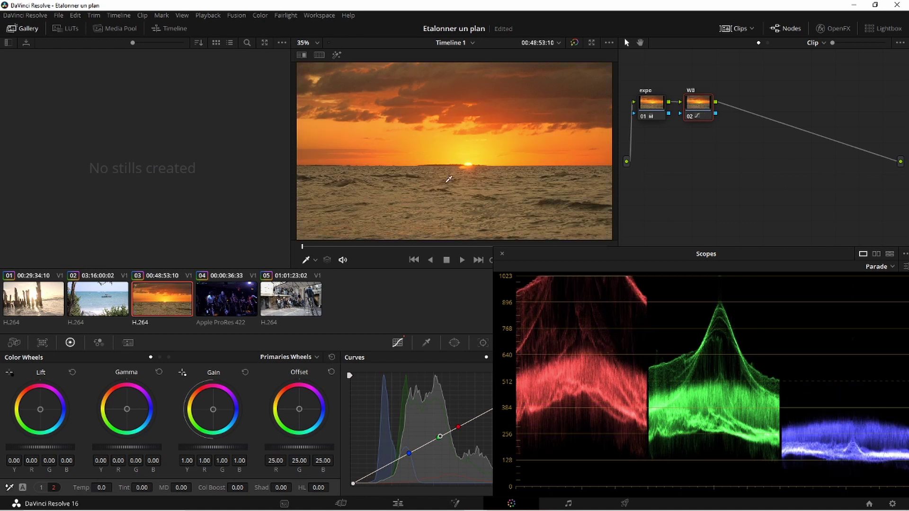
- Return to clip 01 and reset the primaries of its WB node
left_click(55, 296)
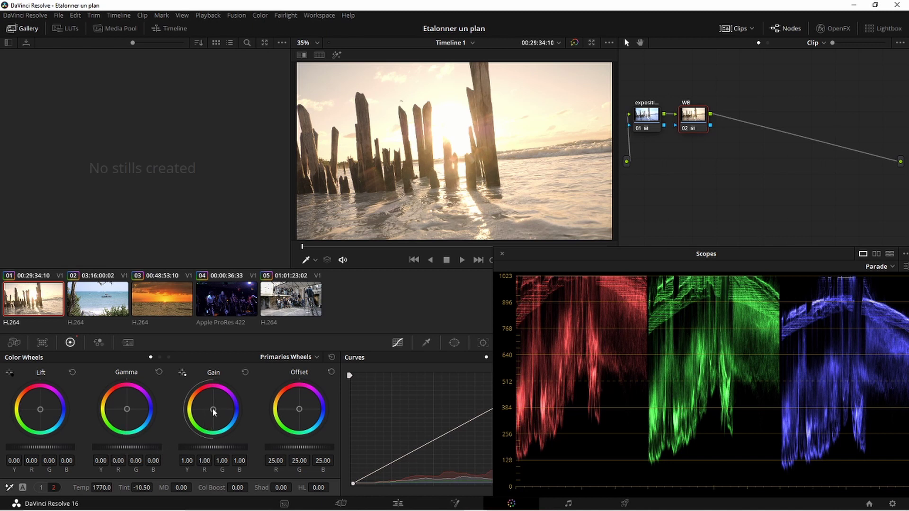
mouse_move(214, 411)
left_mouse_down()
mouse_move(204, 411)
mouse_move(213, 410)
left_mouse_up()
left_click(332, 356)
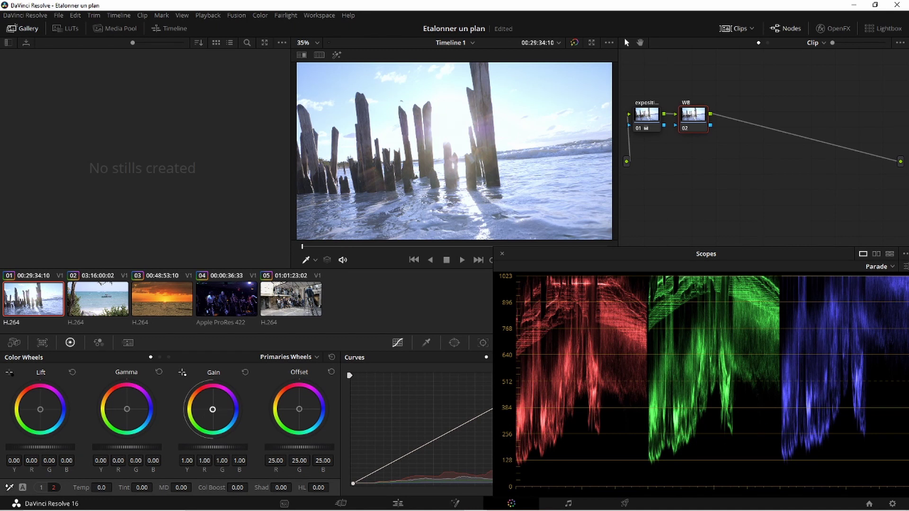
- Try pushing clip 01's Gain color balance toward green, and reset the WB node's grade
left_click_drag(213, 409, 203, 414)
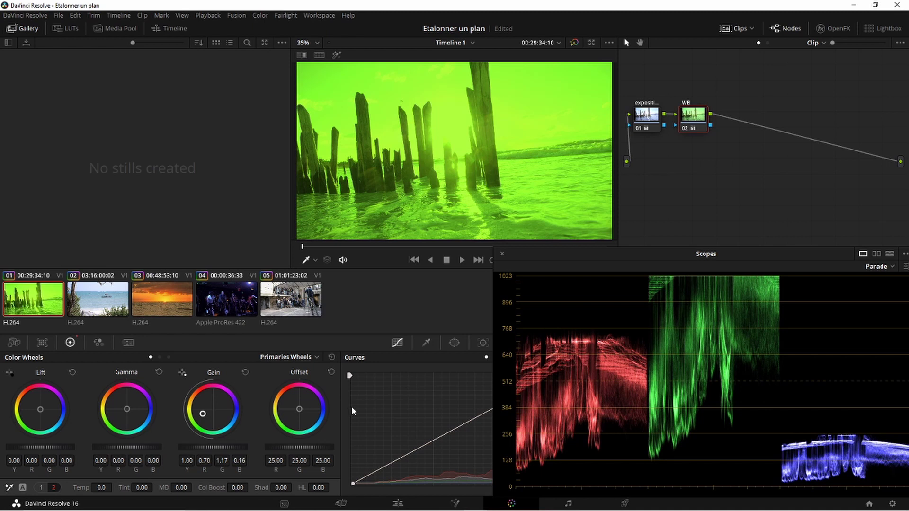
left_click(332, 357)
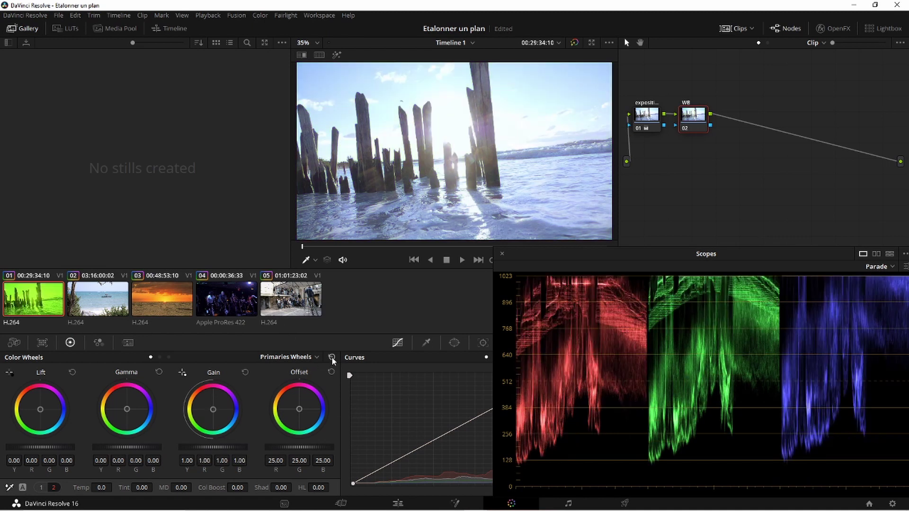
right_click(689, 122)
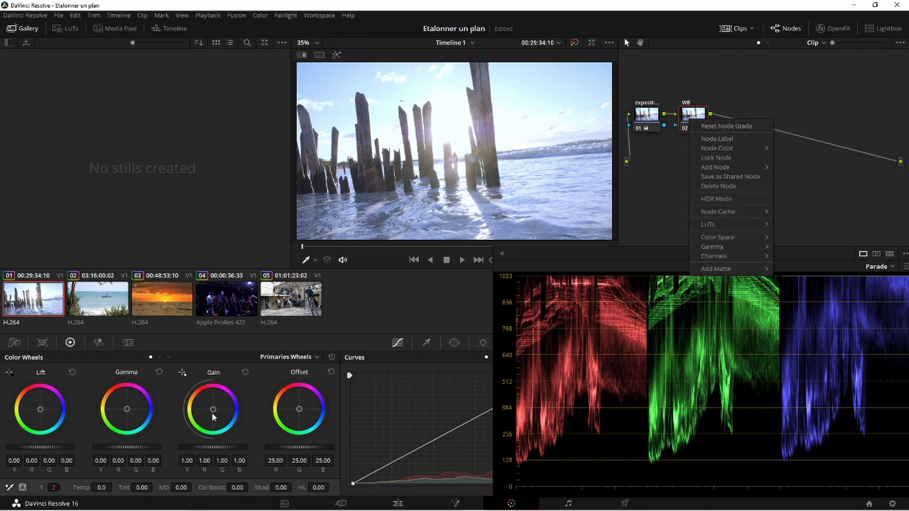
left_click_drag(216, 410, 210, 410)
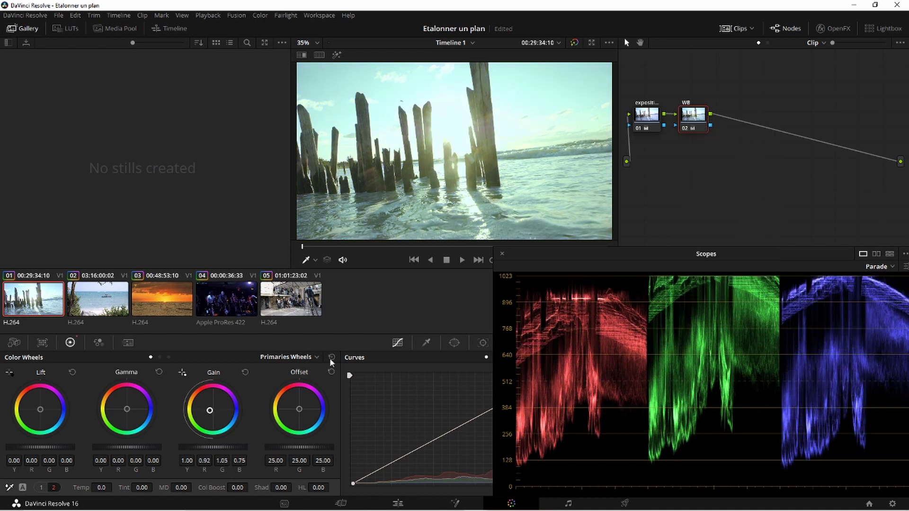
right_click(692, 119)
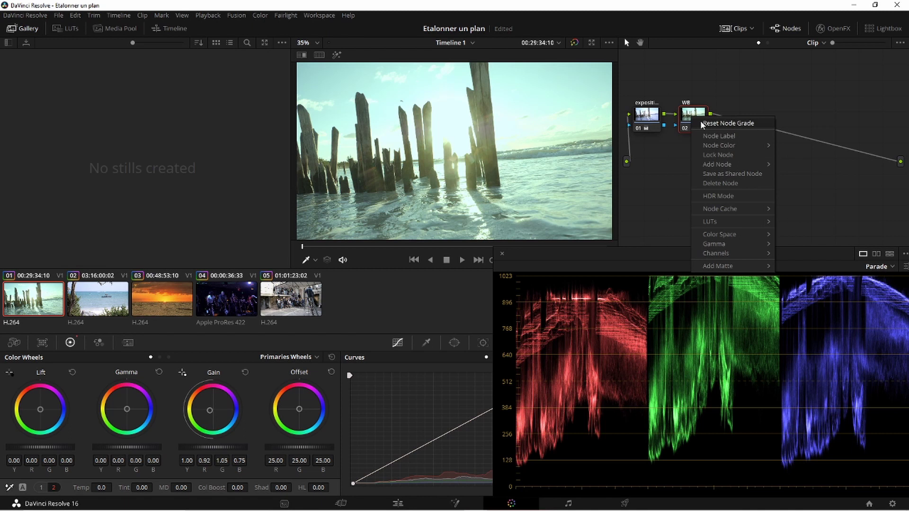
left_click(736, 123)
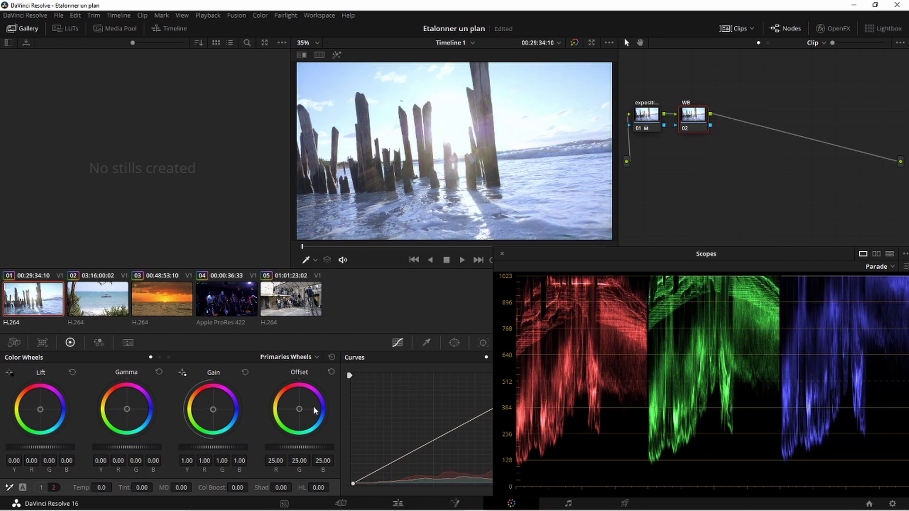
- Save the project and shift clip 01's Gain color balance toward orange-yellow, to red 1.25, green 0.97 and blue 0.53
key("ctrl+s")
left_click_drag(213, 410, 209, 410)
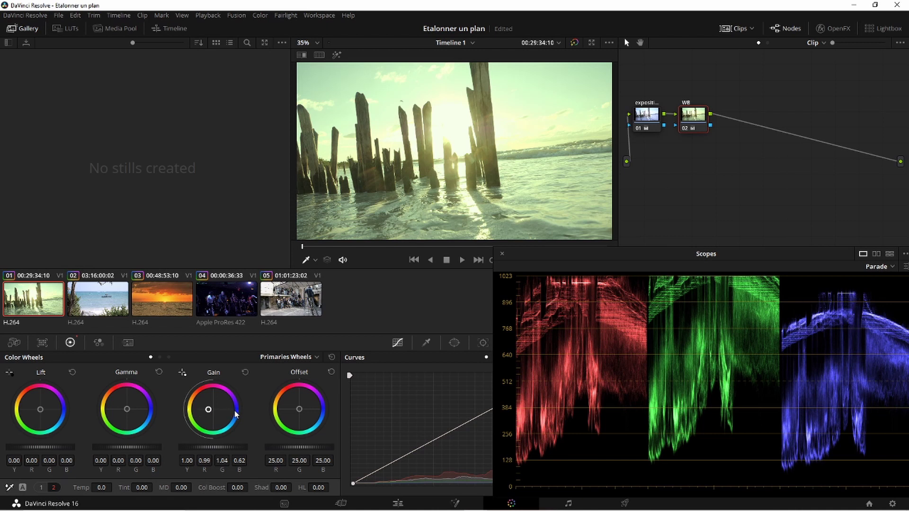
left_click_drag(208, 410, 207, 409)
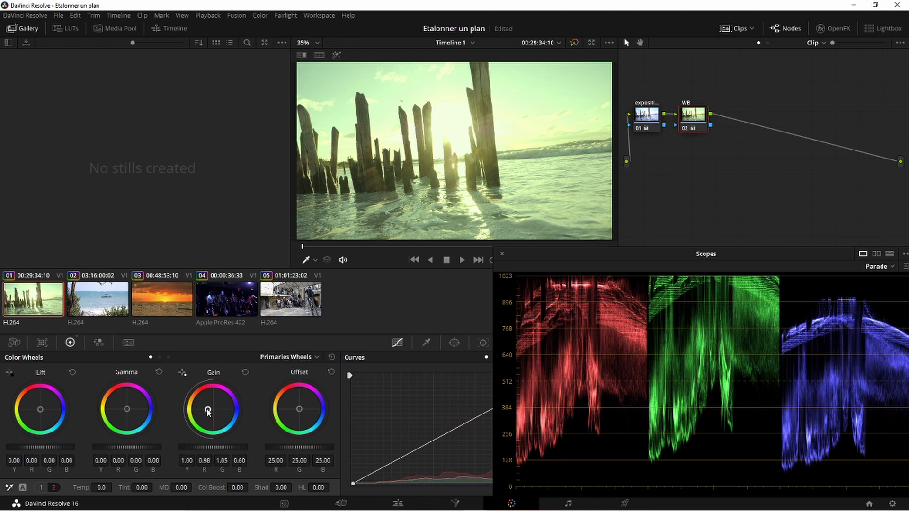
left_click_drag(208, 412, 207, 406)
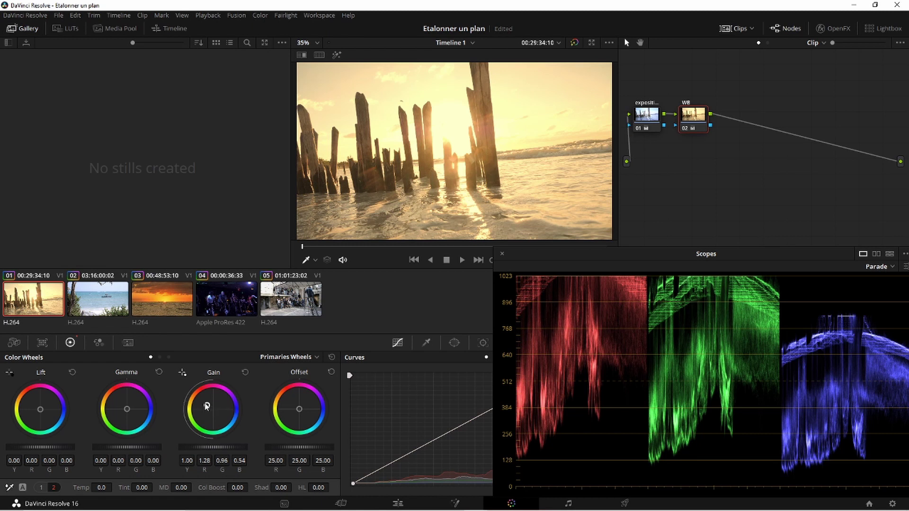
left_click_drag(207, 407, 207, 405)
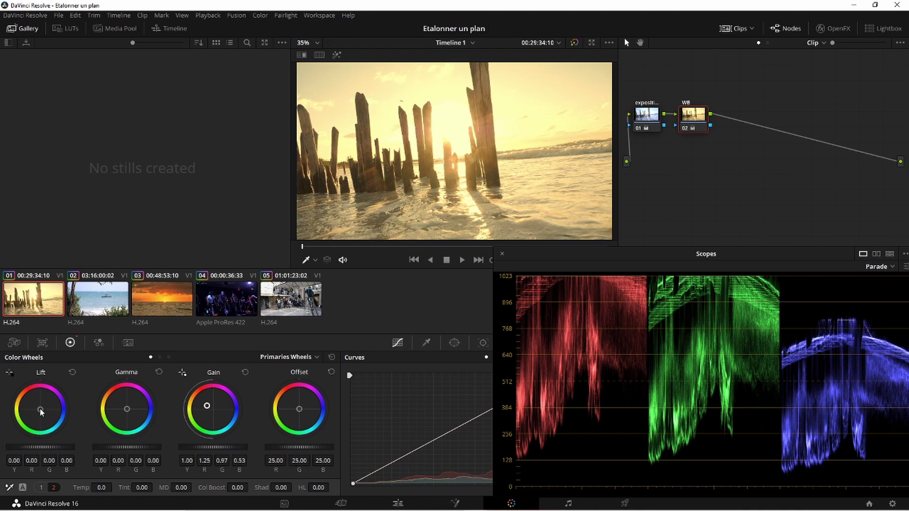
- Balance clip 01's shadows by shifting the Lift color balance to red -0.01, green 0.00 and blue 0.03
left_click_drag(41, 411, 41, 409)
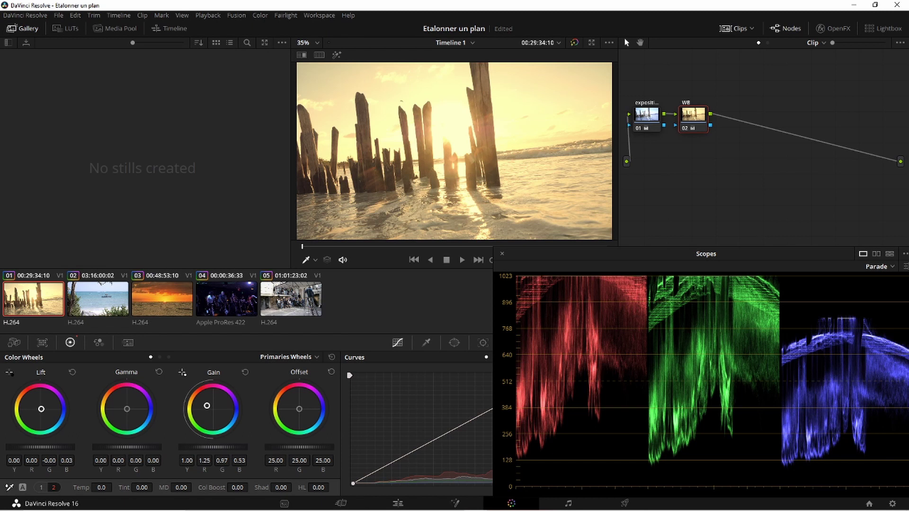
left_click_drag(41, 409, 41, 409)
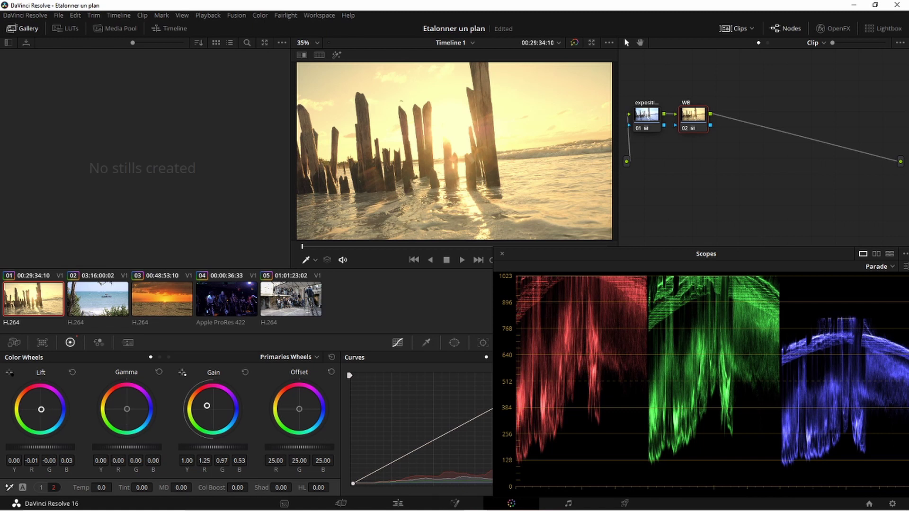
left_click_drag(41, 409, 42, 409)
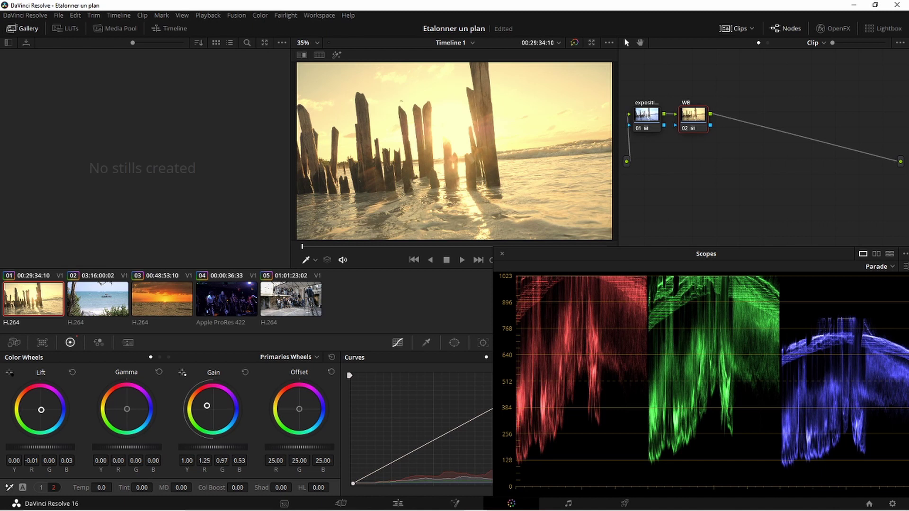
- Try white-balancing clip 01 by sampling the sea with the picker, and reset the primaries of its WB node
left_click_drag(41, 410, 41, 410)
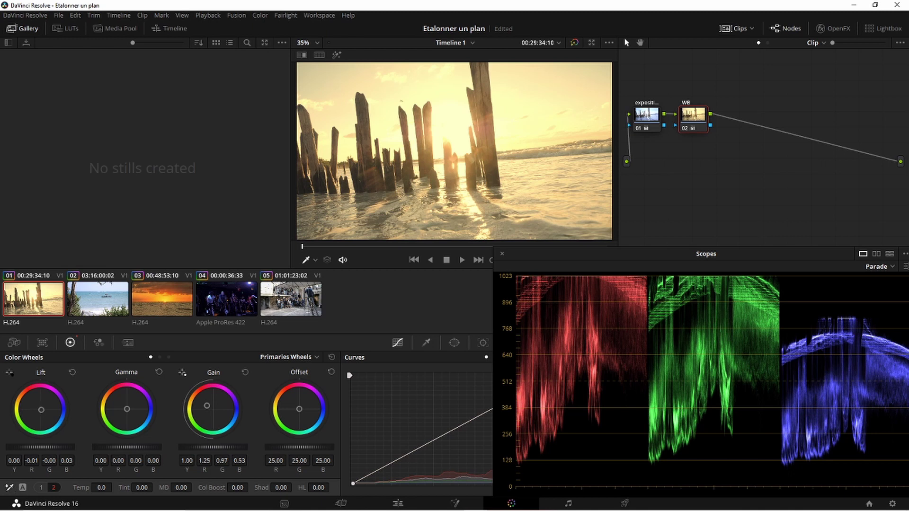
left_click(9, 487)
left_click(382, 205)
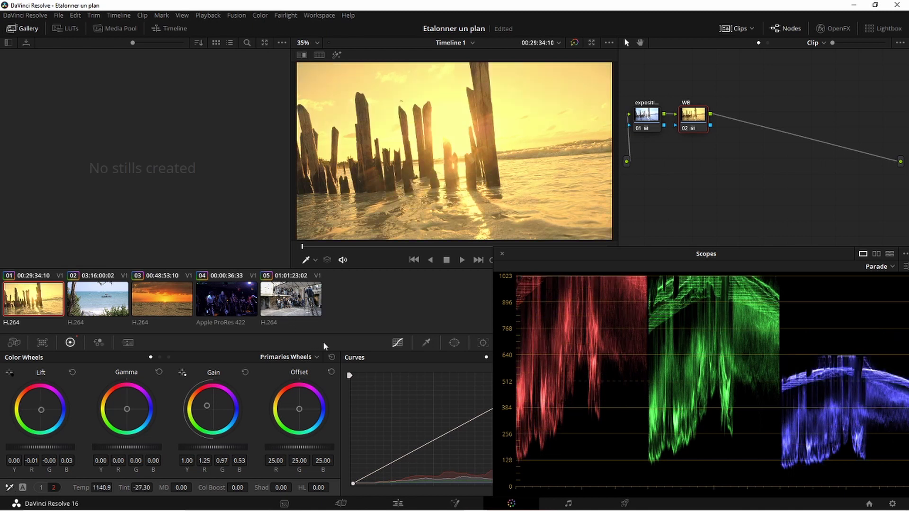
left_click(332, 357)
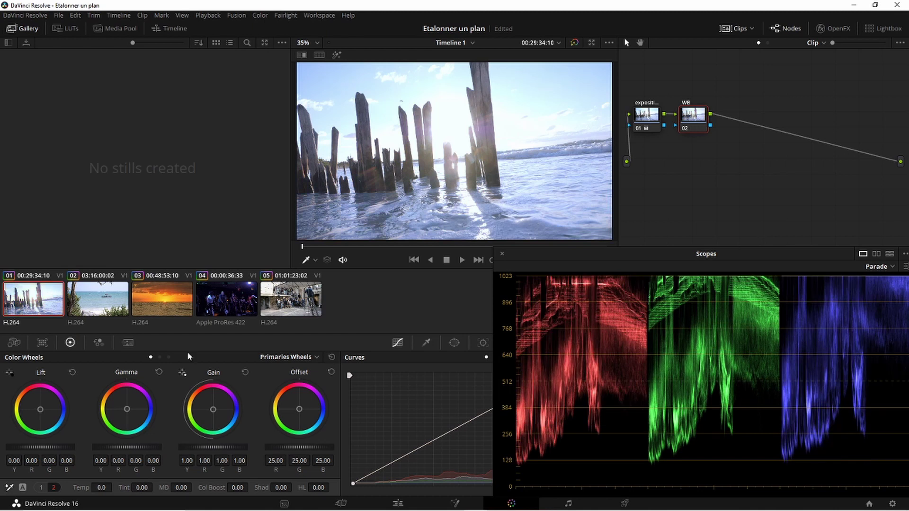
- Try pushing clip 02's Gain and Offset color balance toward magenta, and reset the WB node's grade
left_click(101, 305)
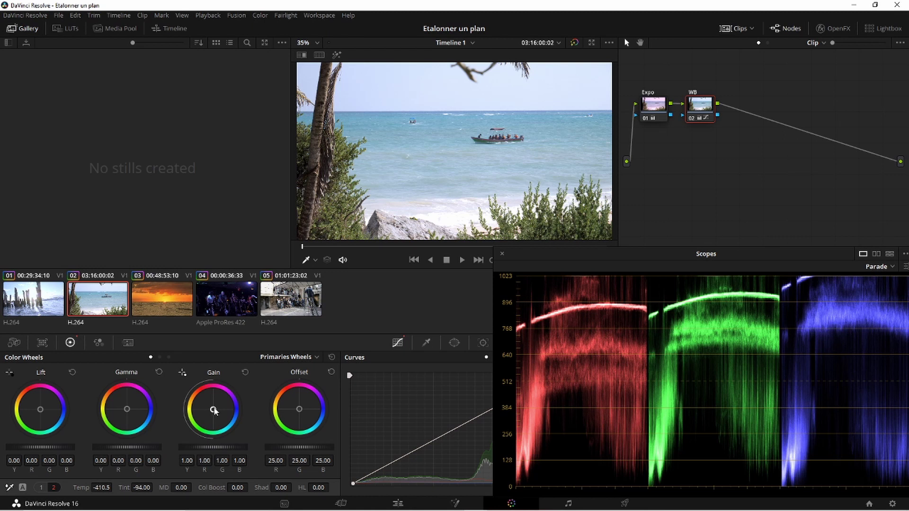
left_click_drag(213, 410, 213, 408)
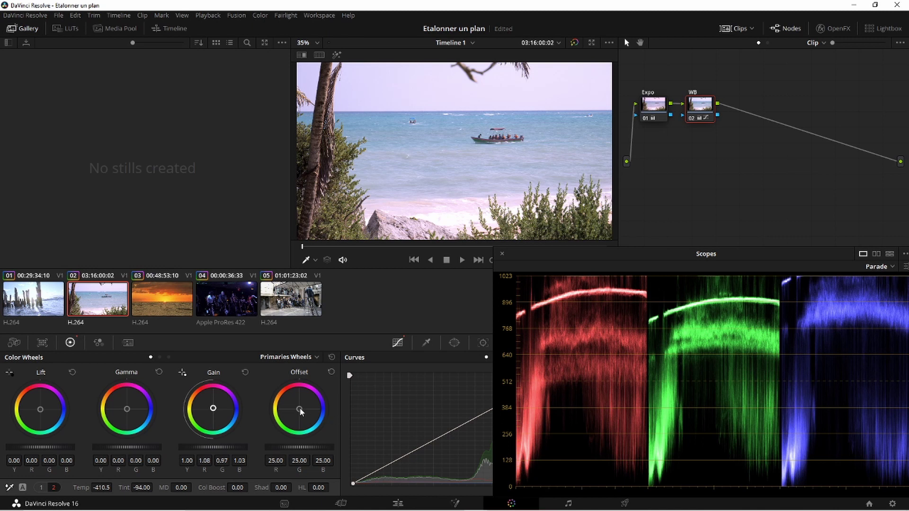
left_click_drag(300, 407, 300, 406)
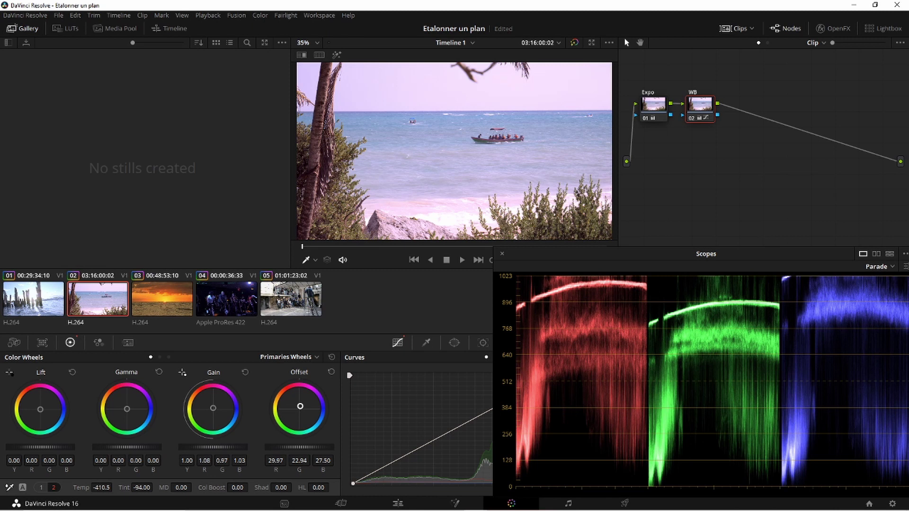
left_click(331, 357)
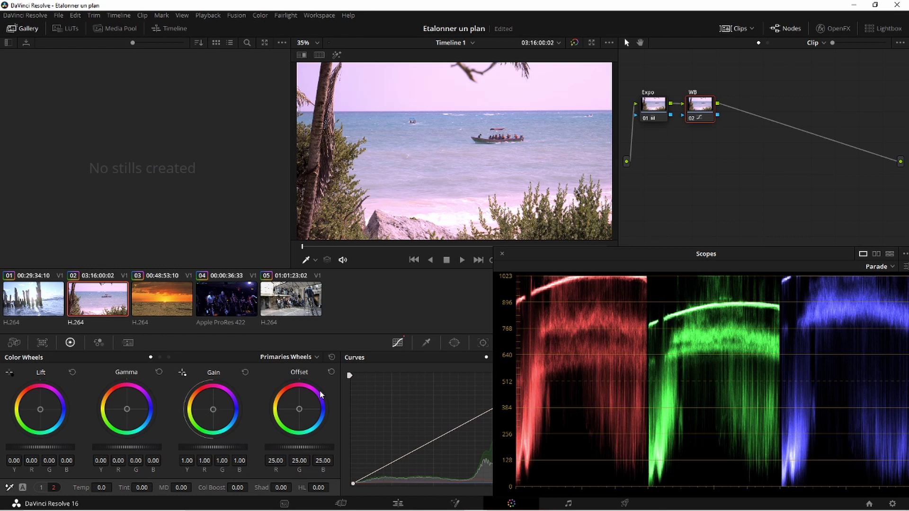
right_click(702, 106)
left_click(734, 111)
- Shift clip 02's Gain color balance to red 0.91, green 1.04 and blue 0.92, and save the project
left_click_drag(210, 410, 203, 417)
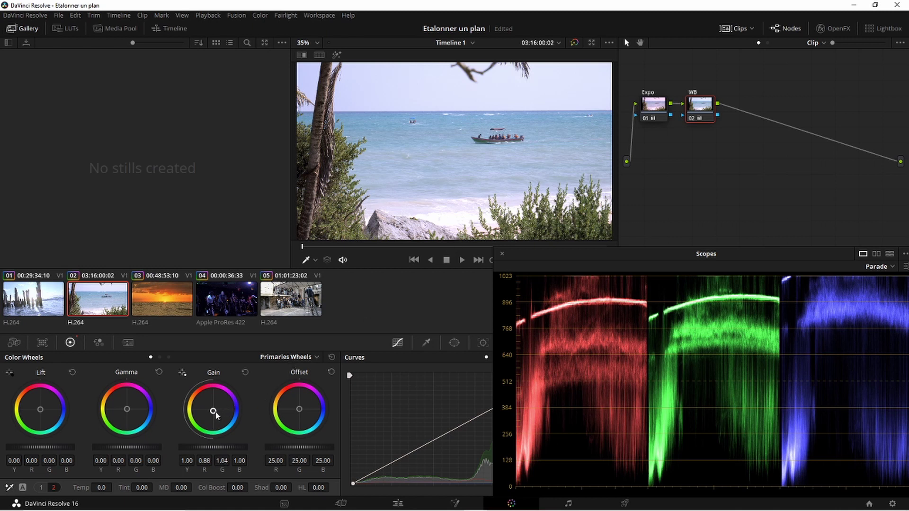
left_click_drag(214, 412, 212, 411)
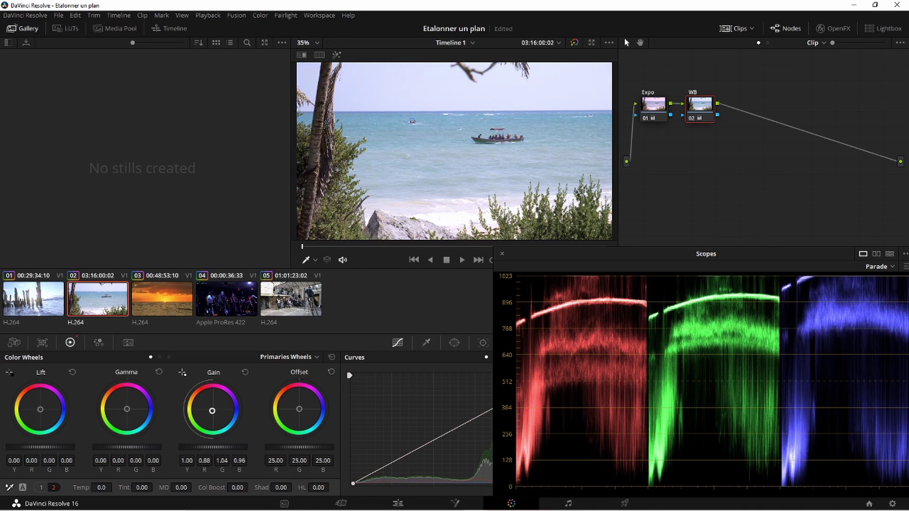
left_click_drag(212, 410, 210, 410)
left_click_drag(210, 410, 212, 410)
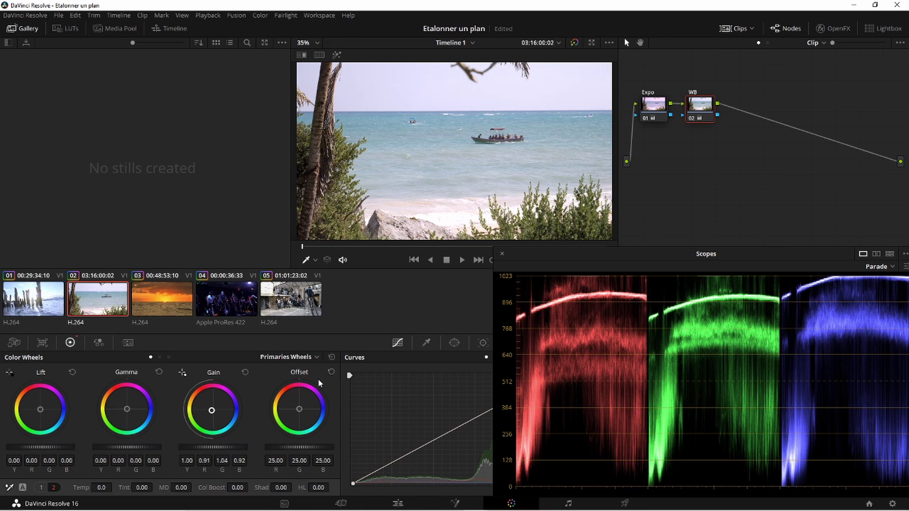
key("ctrl+s")
- View clip 03 briefly and return to clip 02 with the scopes closed
left_click(161, 297)
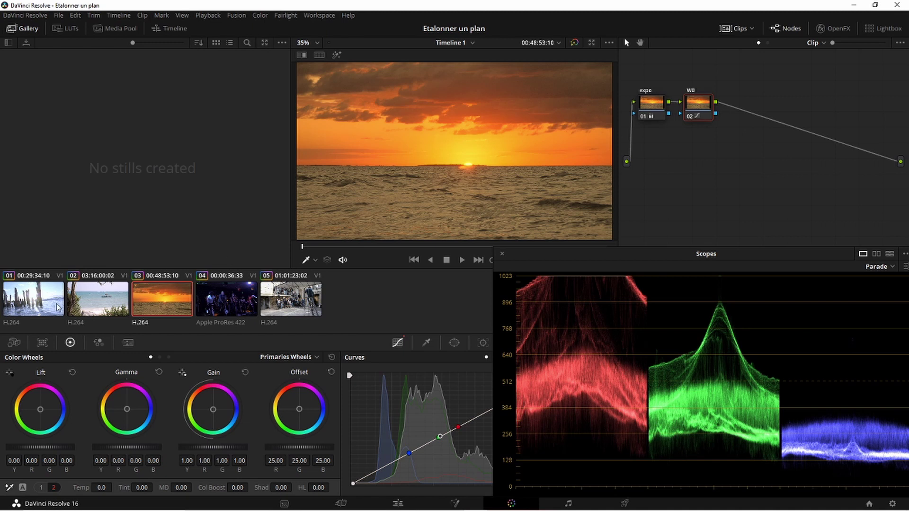
left_click(95, 306)
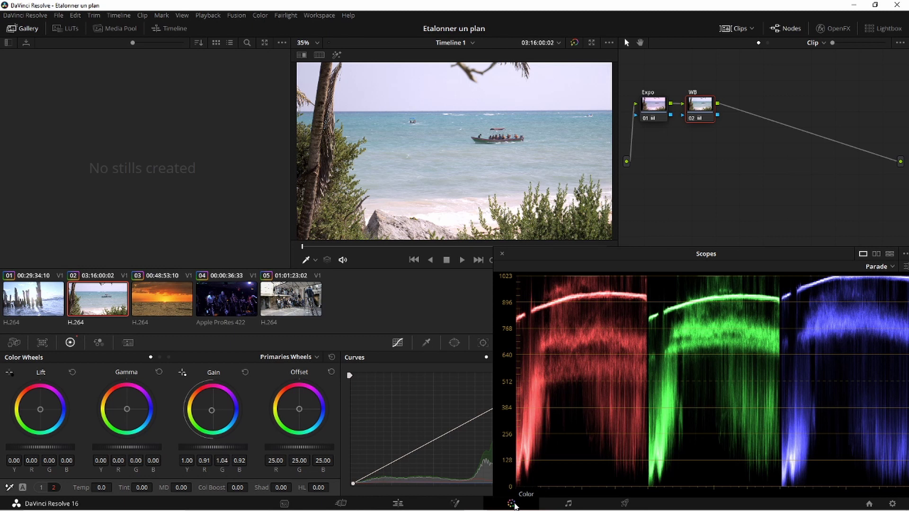
left_click(501, 253)
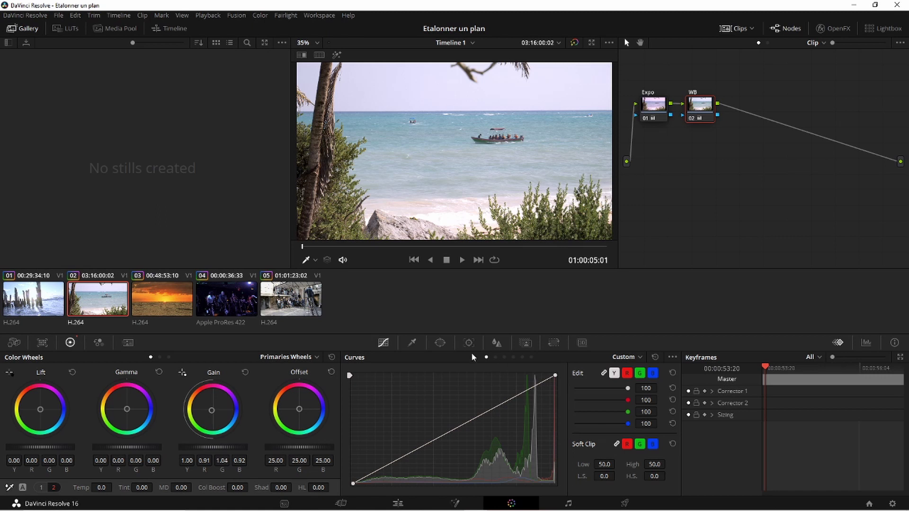
- Raise the saturation of clip 02's blues to about 1.08 in the WB node with the Hue Vs Sat curve
left_click(495, 357)
left_click(503, 357)
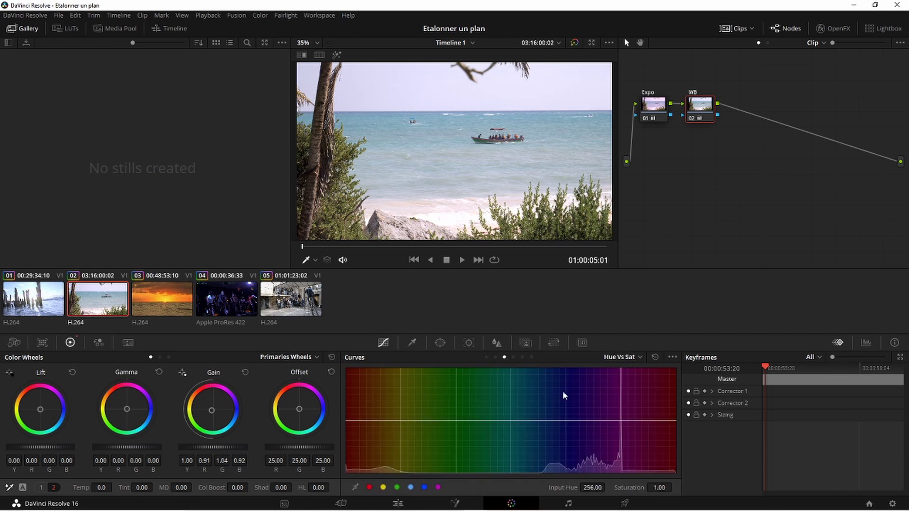
left_click(512, 356)
left_click(504, 358)
left_click(425, 487)
mouse_move(567, 421)
left_mouse_down()
mouse_move(544, 387)
mouse_move(577, 424)
mouse_move(584, 369)
mouse_move(570, 406)
mouse_move(562, 374)
mouse_move(563, 417)
left_mouse_up()
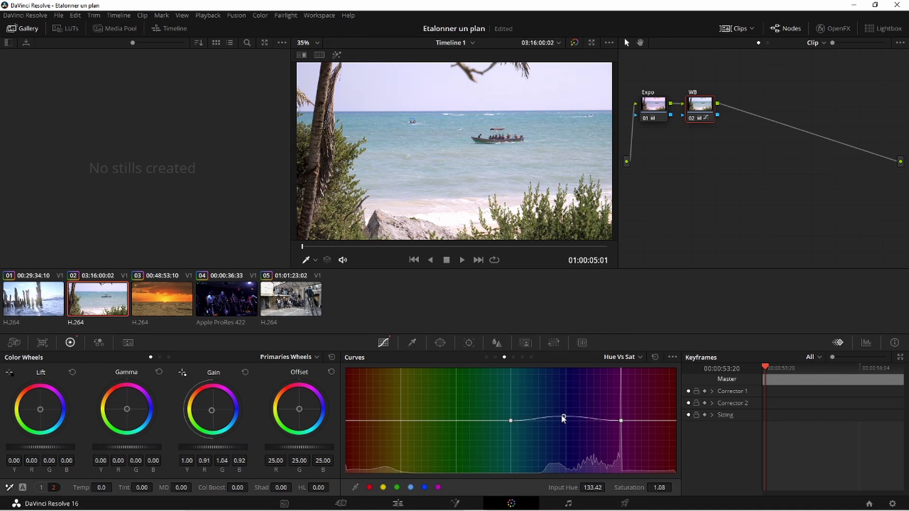
mouse_move(562, 417)
left_mouse_down()
mouse_move(566, 480)
mouse_move(563, 418)
left_mouse_up()
- Look through the Qualifier, Window and Tracker tools for clip 02, and save the project
left_click(412, 342)
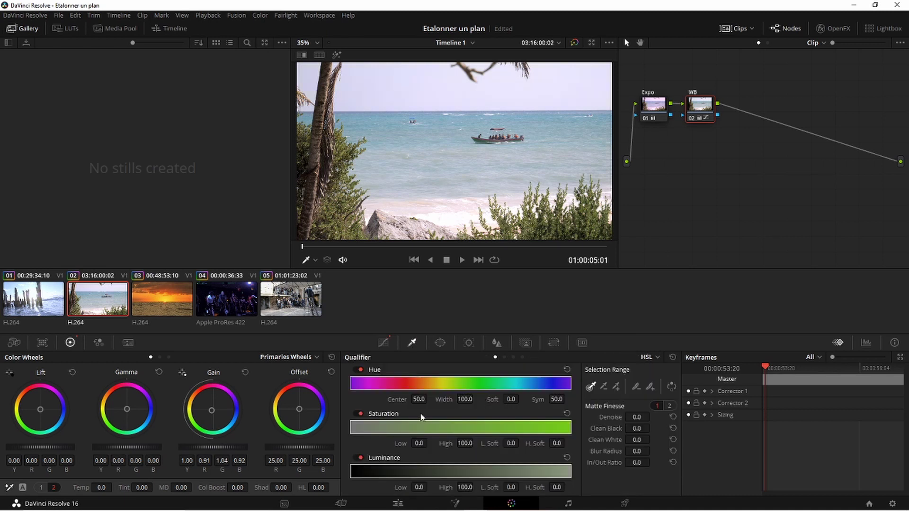
left_click(440, 343)
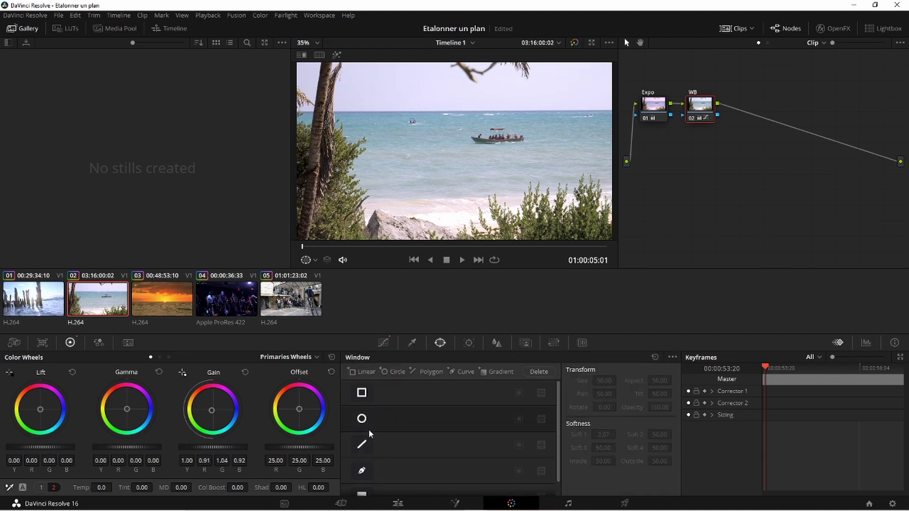
left_click(468, 343)
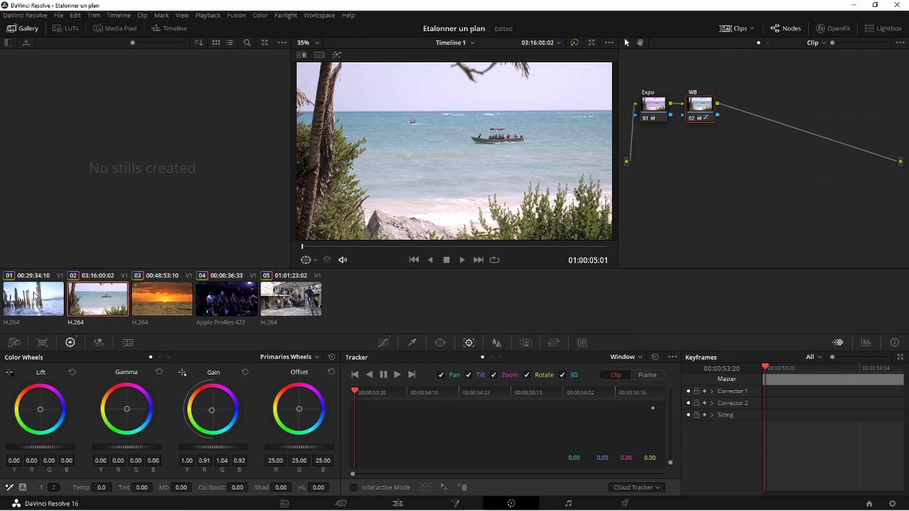
key("ctrl+s")
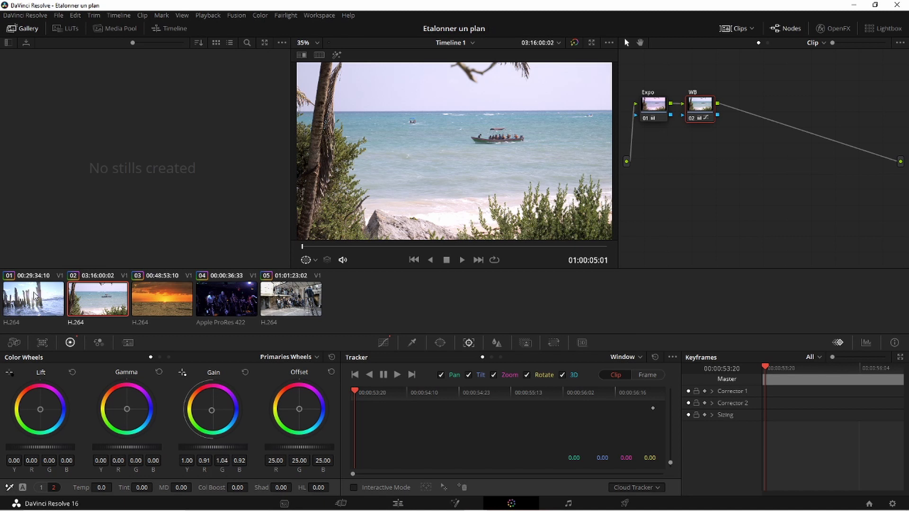